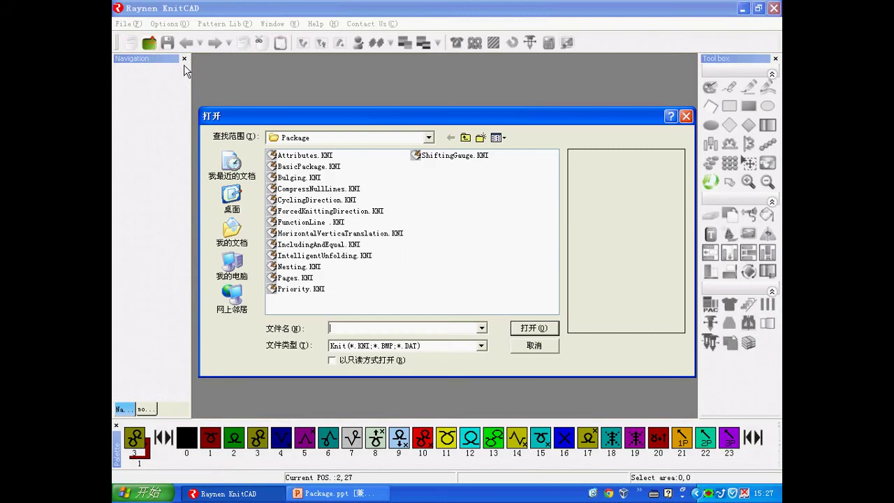
Open IncludingAndEqual.KNI from the Package folder with its package symbols and function lines legible
click(310, 244)
click(524, 331)
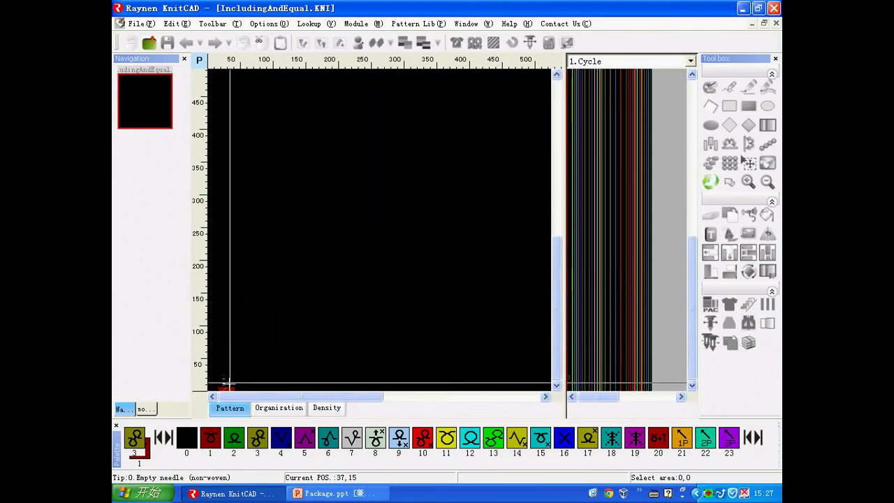
scroll(228, 388, up, 4)
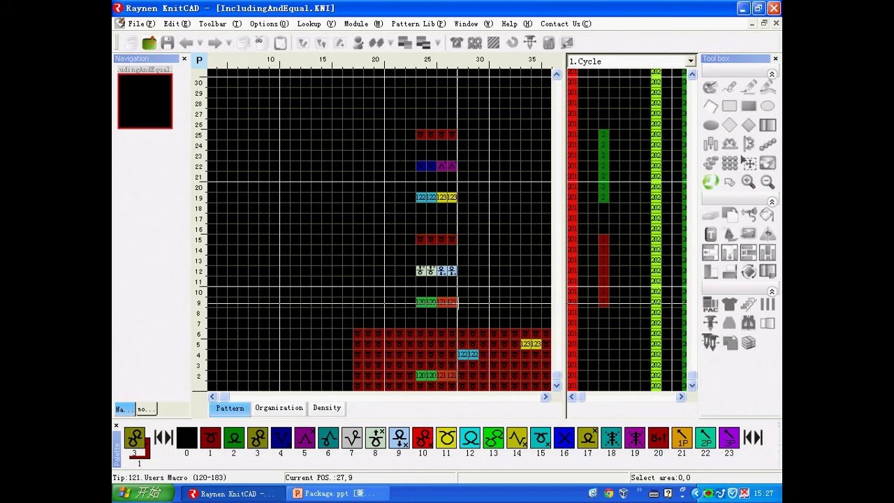
Choose module flag 1 (equal) for the package in rows 9–15 and module flag 2 (include) for the package in rows 19–25
mouse_move(439, 271)
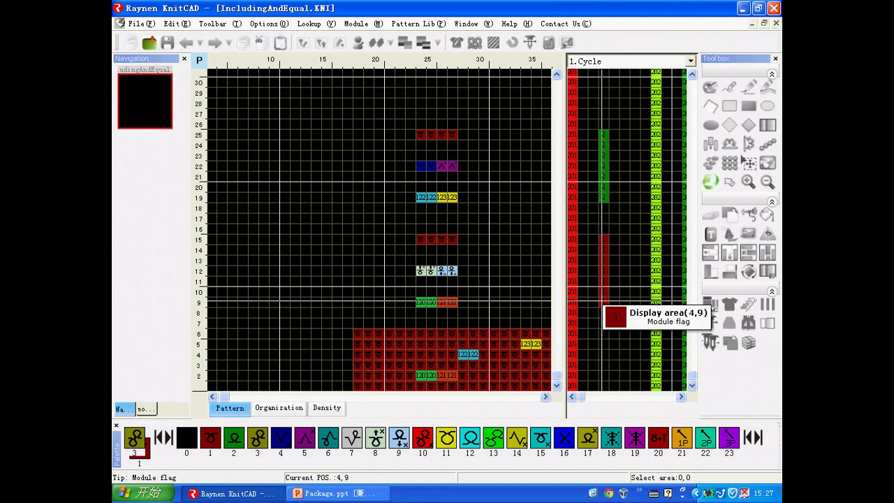
right_click(603, 302)
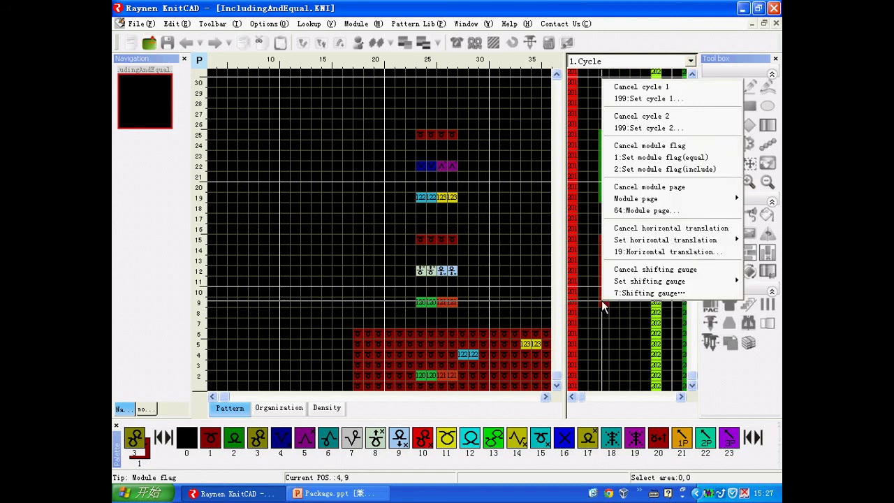
click(696, 158)
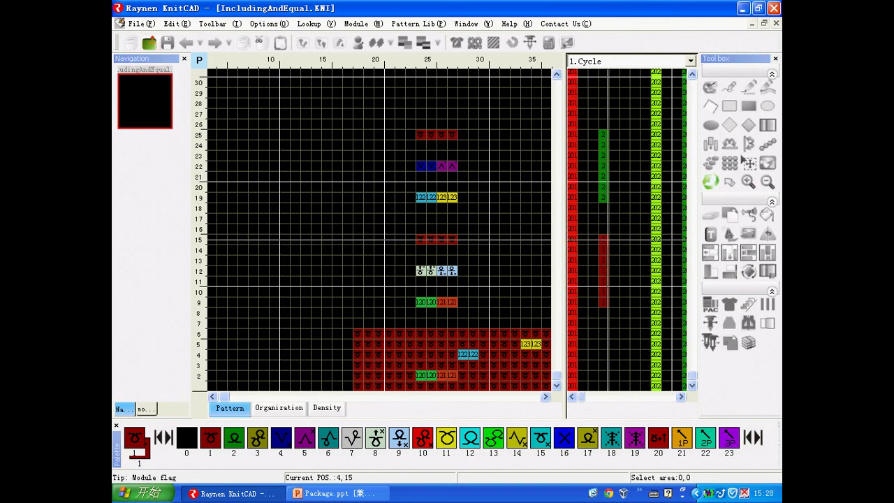
right_click(606, 250)
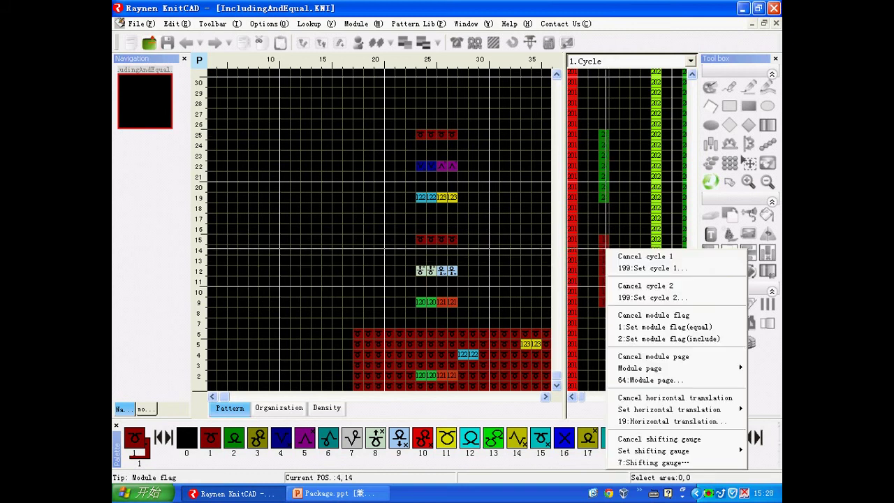
click(648, 327)
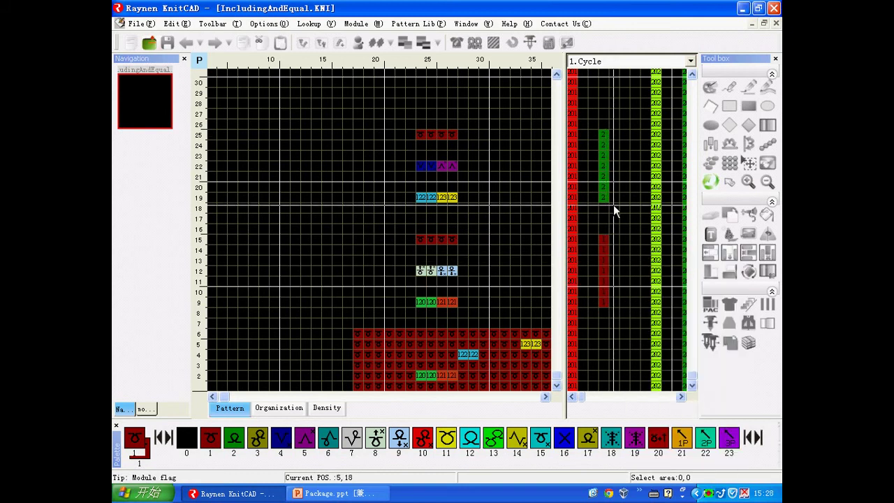
right_click(604, 183)
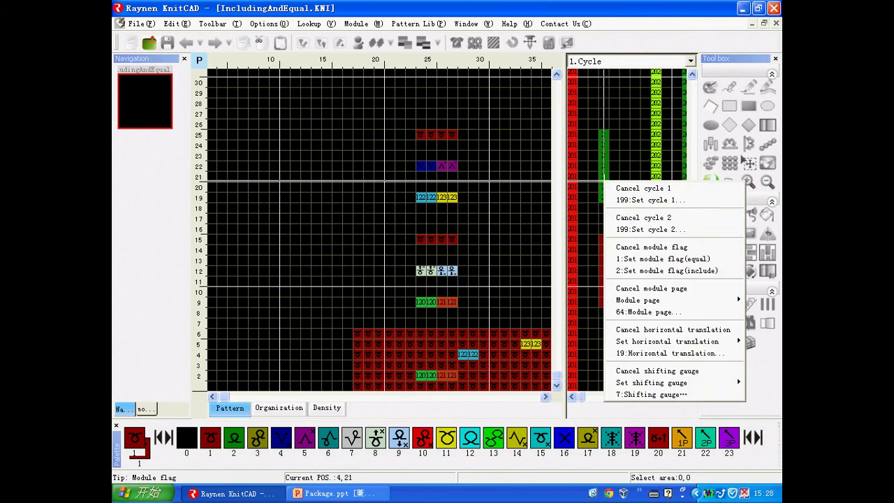
click(655, 271)
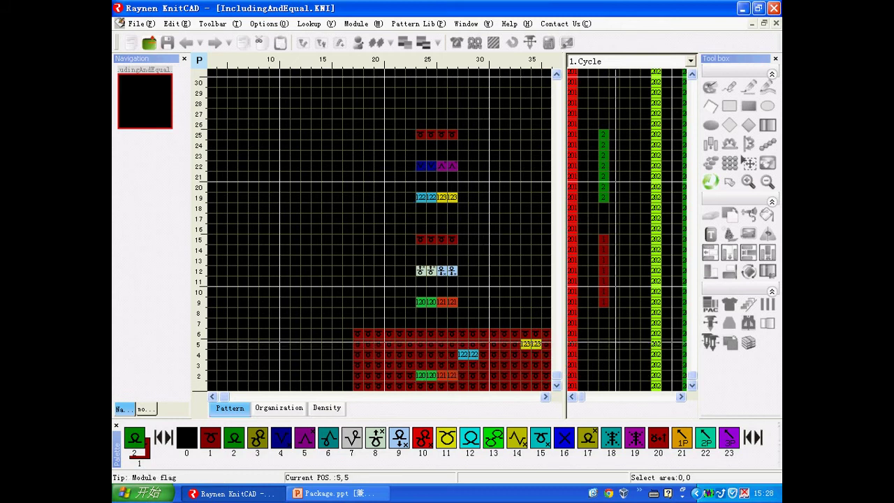
Unfold the packages into the base pattern, examine the resulting stitches across its full width, and undo the unfolding
click(711, 304)
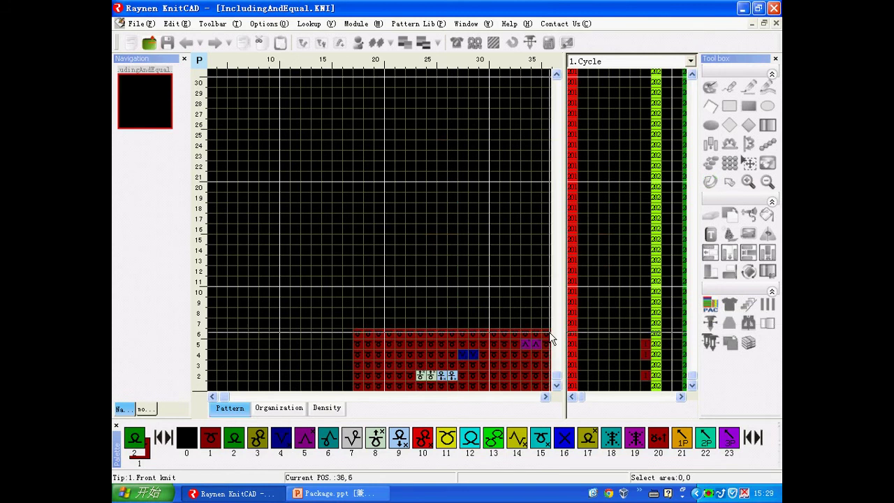
click(546, 397)
click(545, 396)
click(546, 397)
click(546, 396)
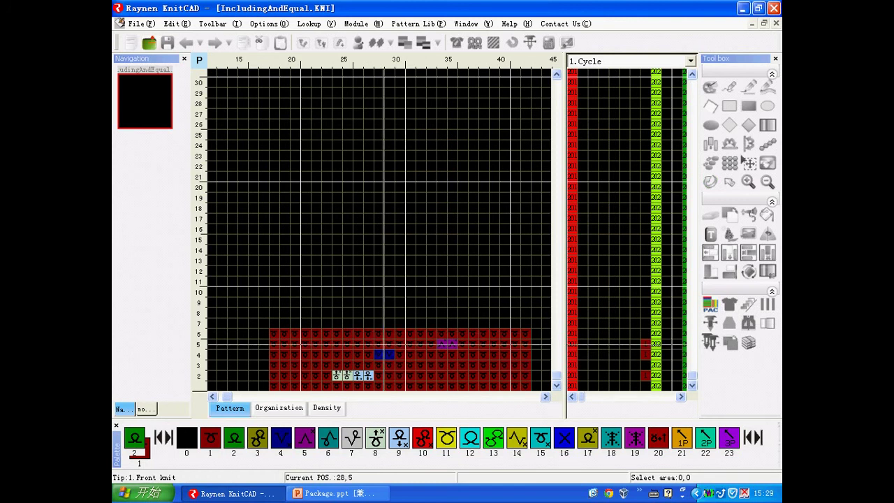
click(187, 44)
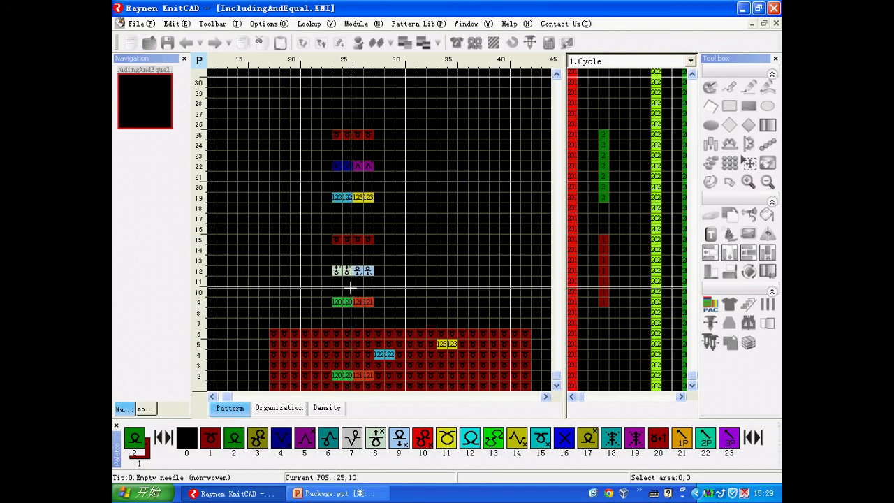
Overwrite the two 121 cells in row 2 with colour 1 using a filled rectangle, and try to unfold the packages
right_click(415, 382)
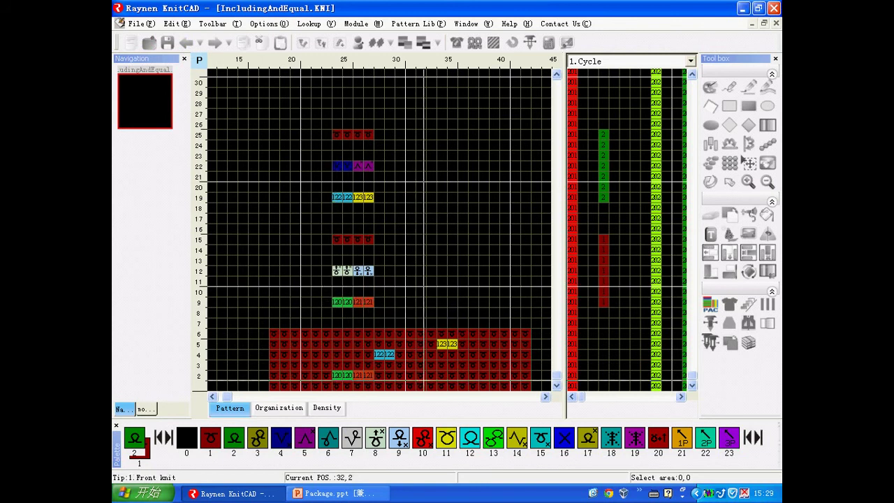
click(433, 380)
click(748, 105)
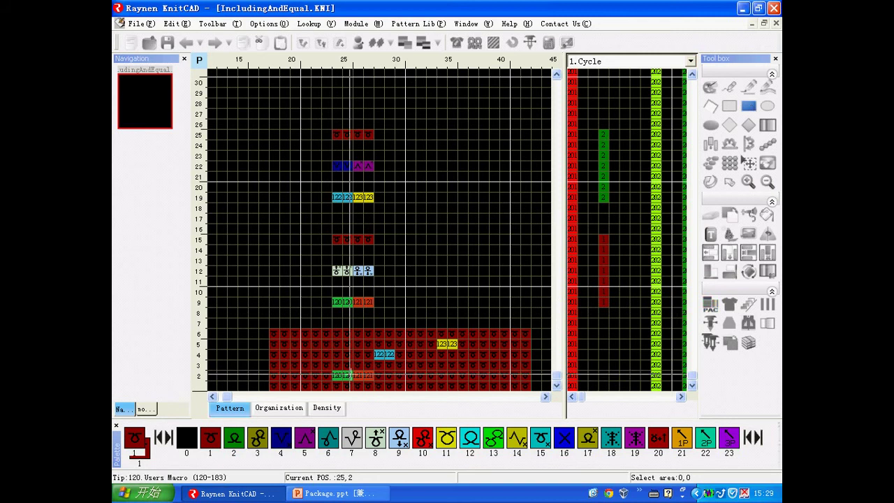
drag(357, 376, 368, 376)
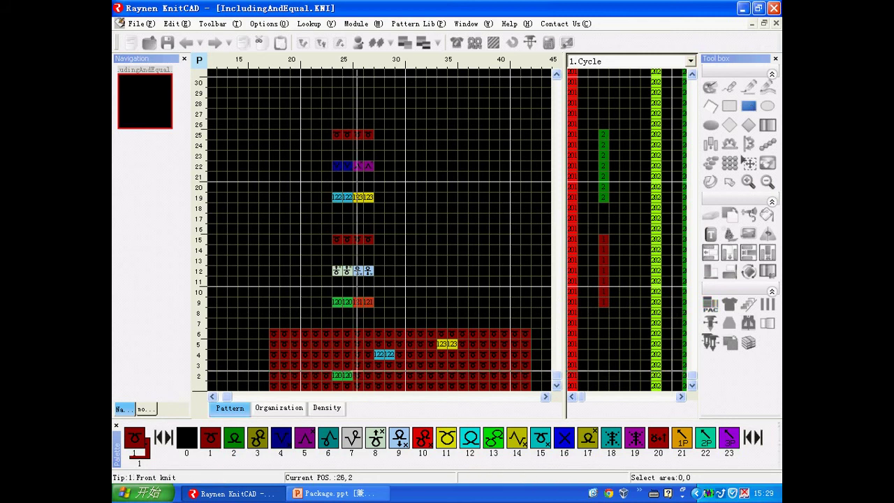
click(706, 309)
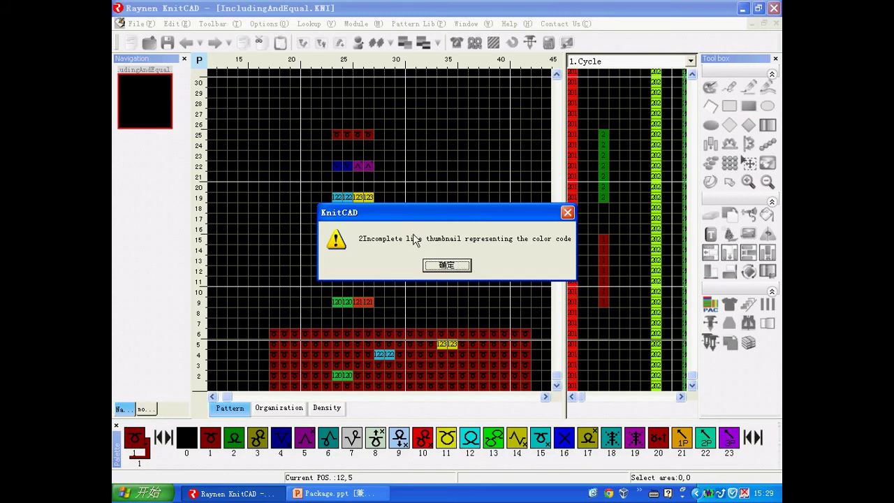
click(447, 266)
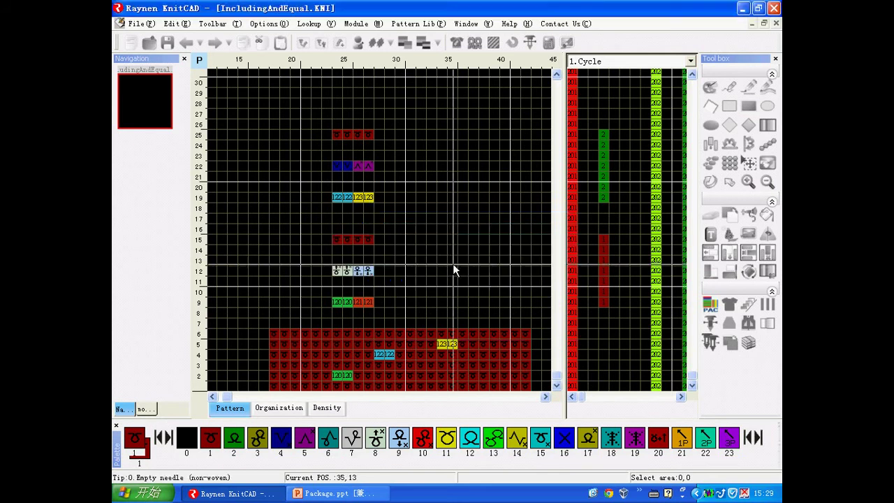
Check the Package Functions slide in PowerPoint, switch back to KnitCAD and open Attributes.KNI
click(336, 496)
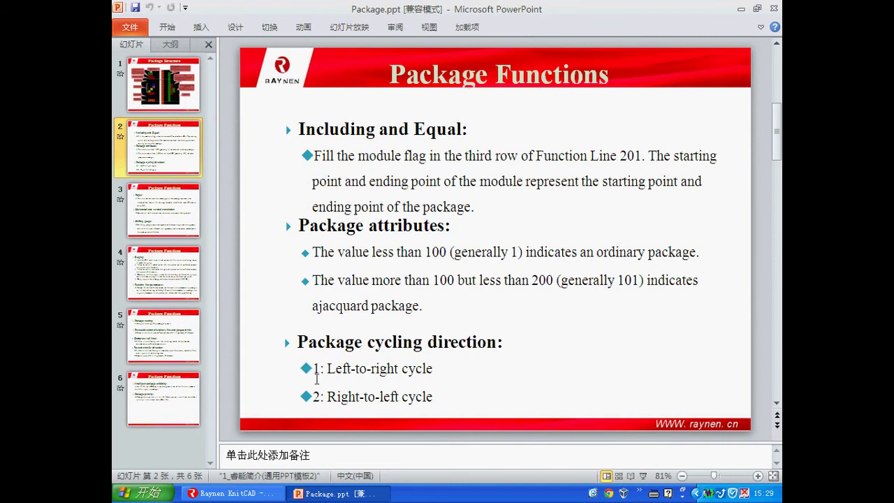
click(276, 497)
click(150, 43)
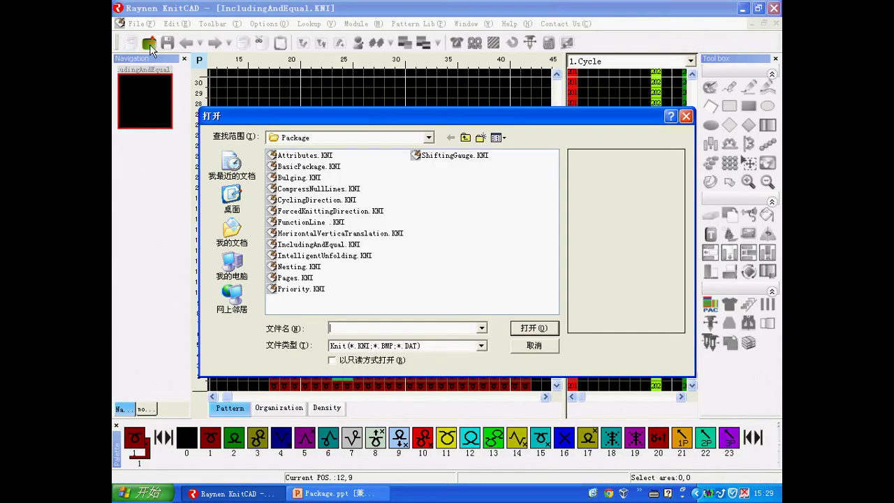
click(287, 155)
click(525, 328)
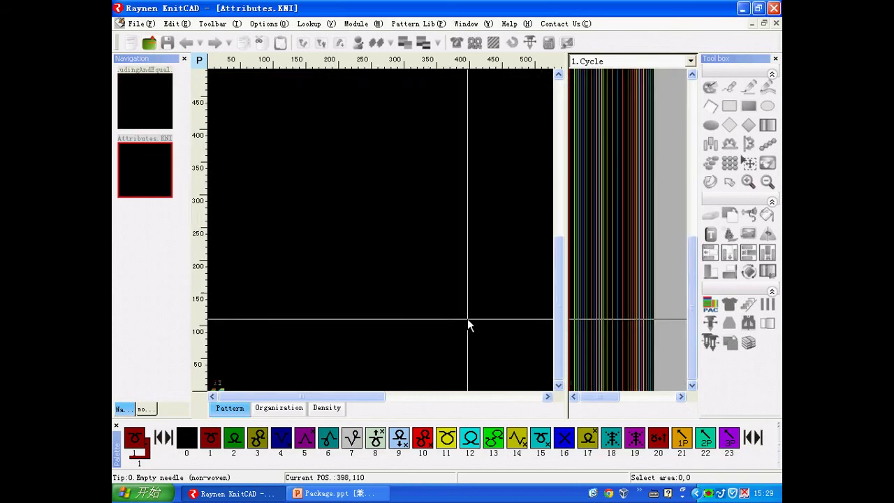
scroll(252, 359, up, 5)
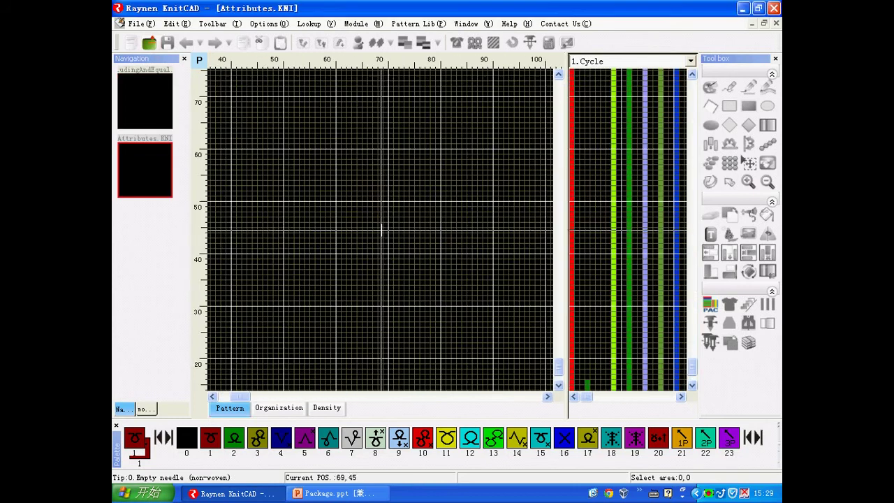
scroll(210, 376, up, 2)
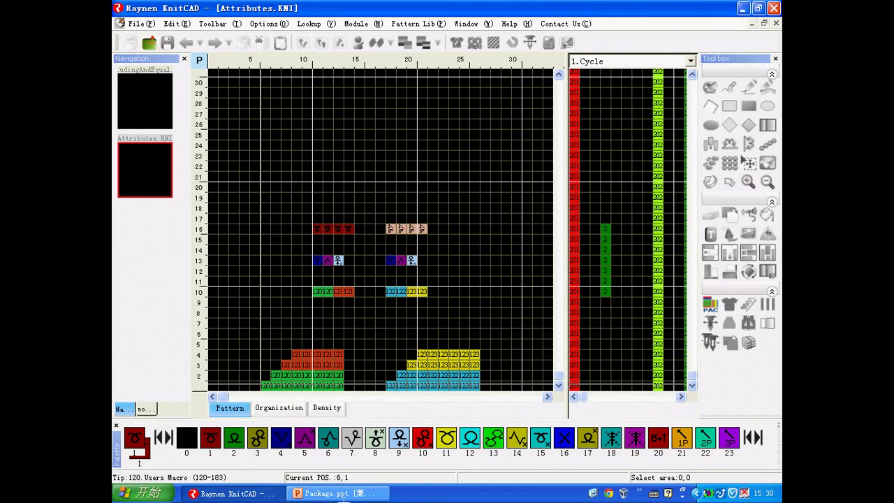
Read the package attributes rules in PowerPoint, return to KnitCAD, and unfold the packages in Attributes.KNI as a test before undoing it
click(333, 493)
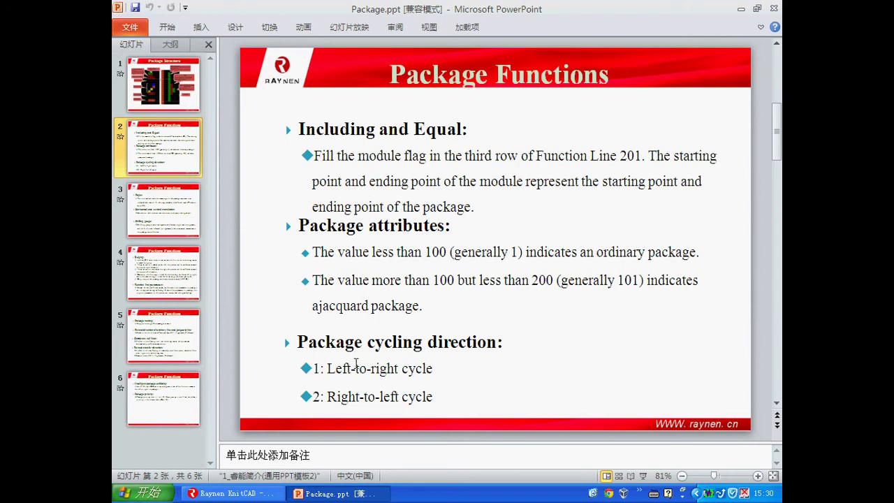
click(230, 493)
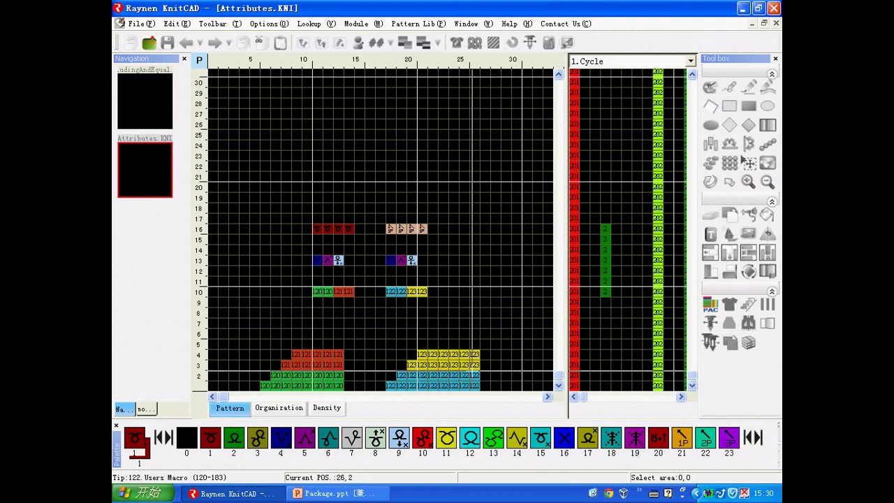
click(719, 307)
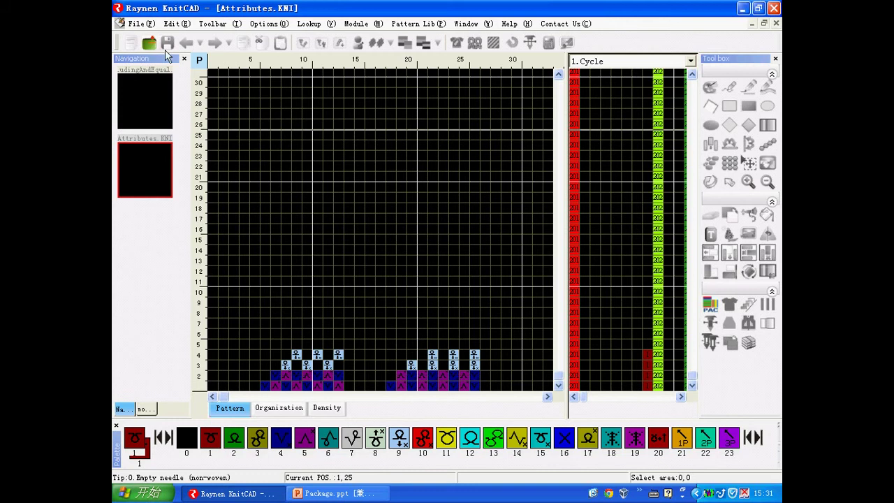
click(189, 45)
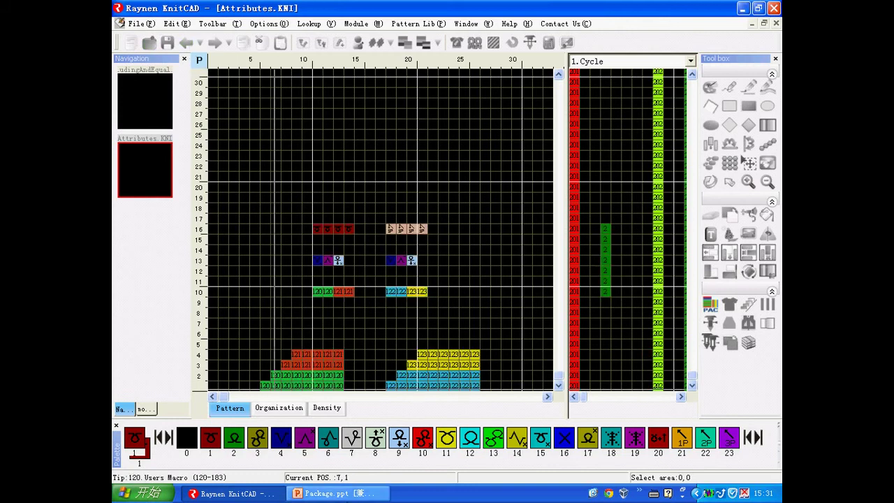
Check the package cycling direction rules in PowerPoint, return to KnitCAD and open CyclingDirection.KNI
click(334, 493)
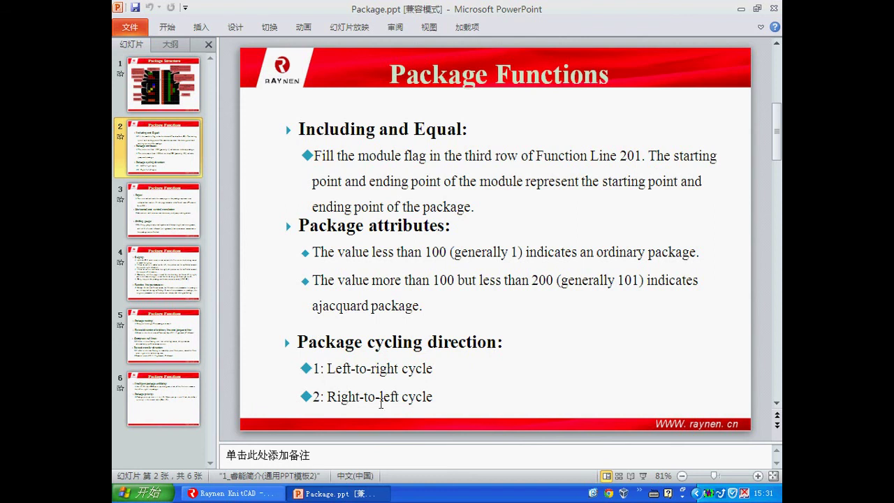
click(260, 493)
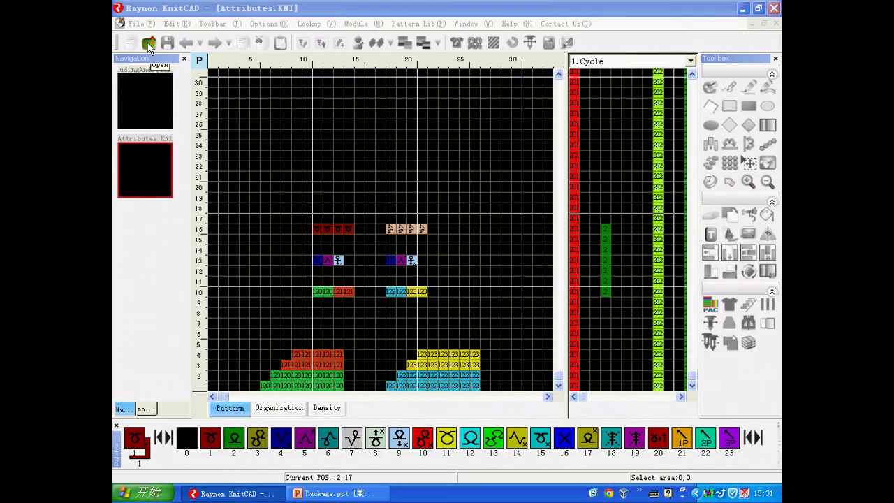
click(149, 43)
click(319, 201)
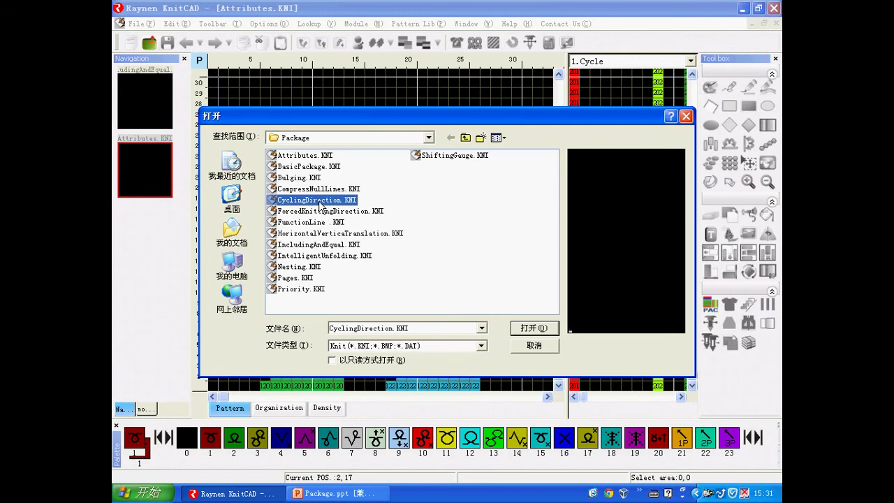
click(533, 328)
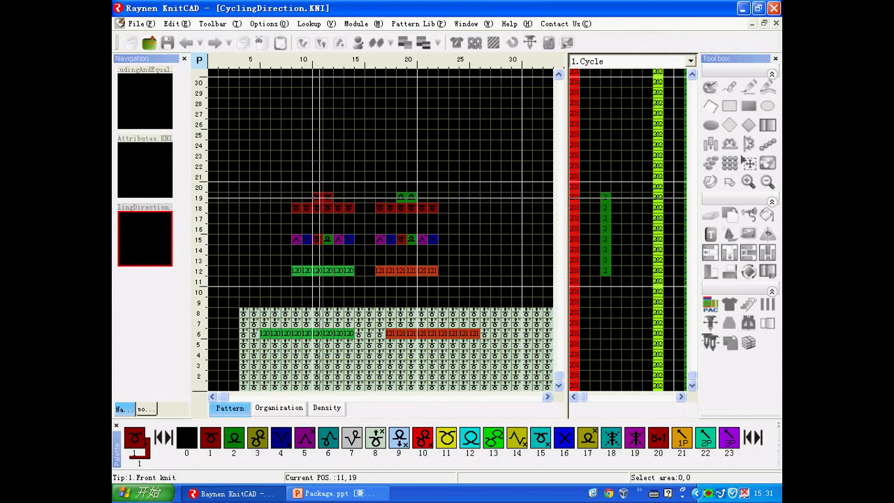
Inspect the cycling direction marks above the two packages and their module flags, and unfold both packages into row 6
mouse_move(319, 199)
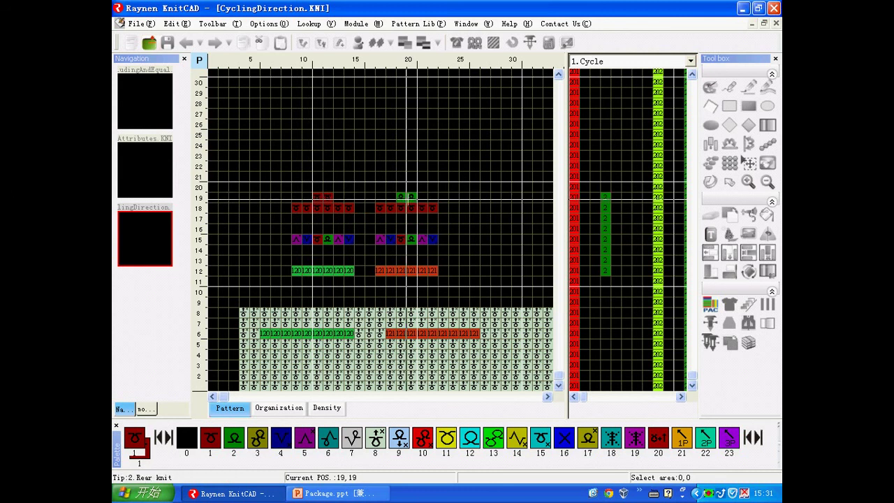
mouse_move(408, 199)
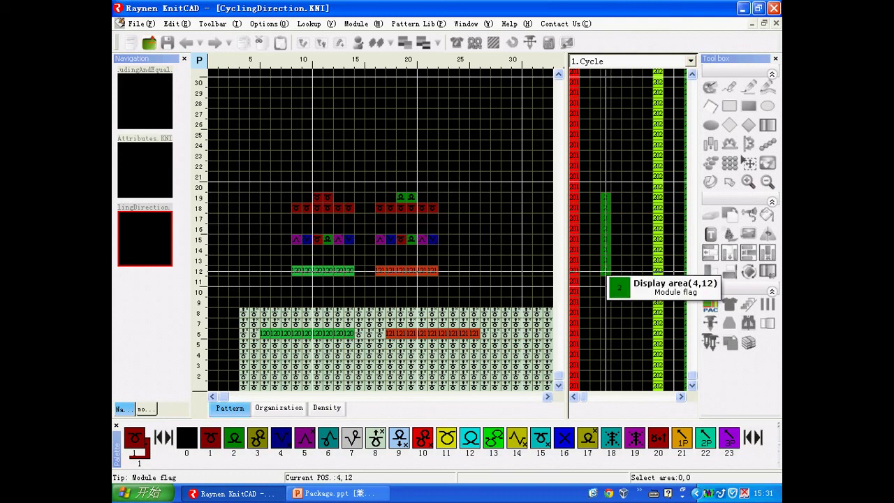
click(571, 267)
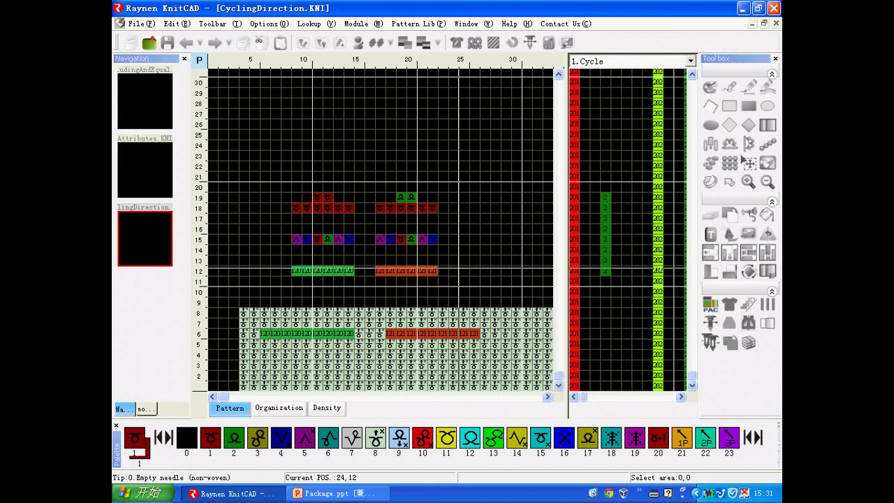
click(601, 268)
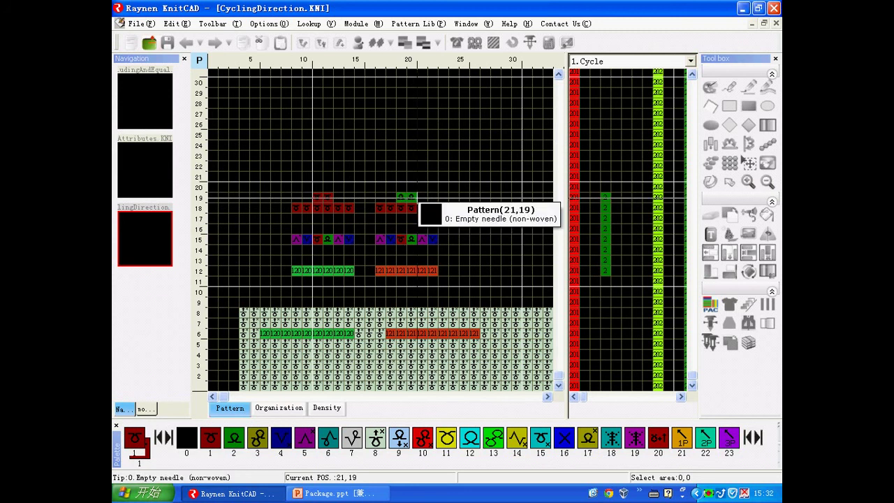
click(712, 307)
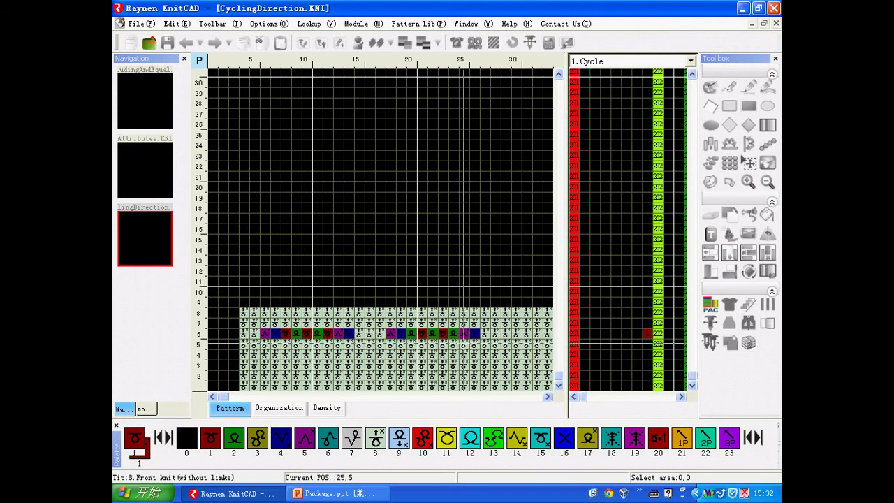
Compare the stitch order of the two unfolded packages in row 6 to examine the effect of each cycling direction
click(465, 334)
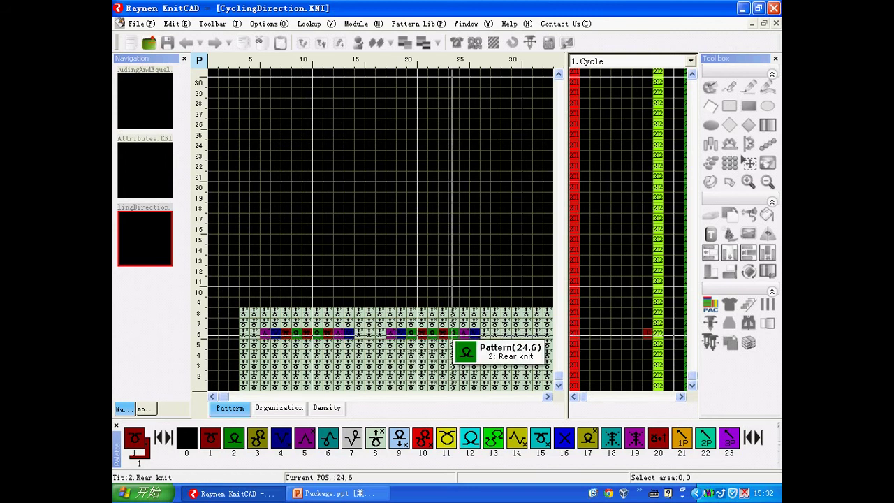
click(418, 334)
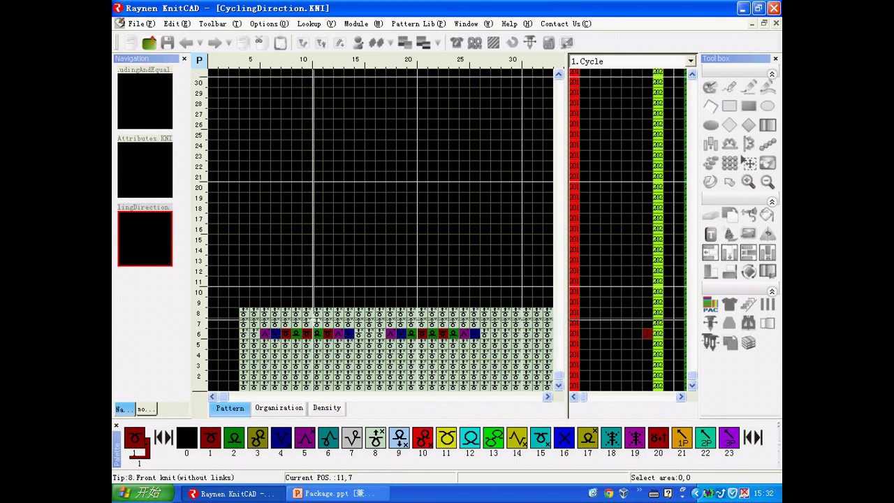
click(306, 333)
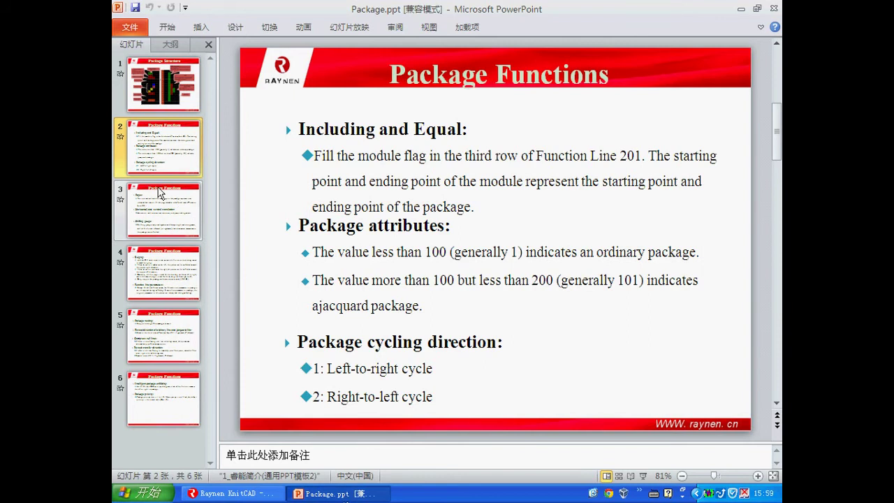
Read the page rules on slide 3 in PowerPoint, return to KnitCAD and open Pages.KNI
click(160, 193)
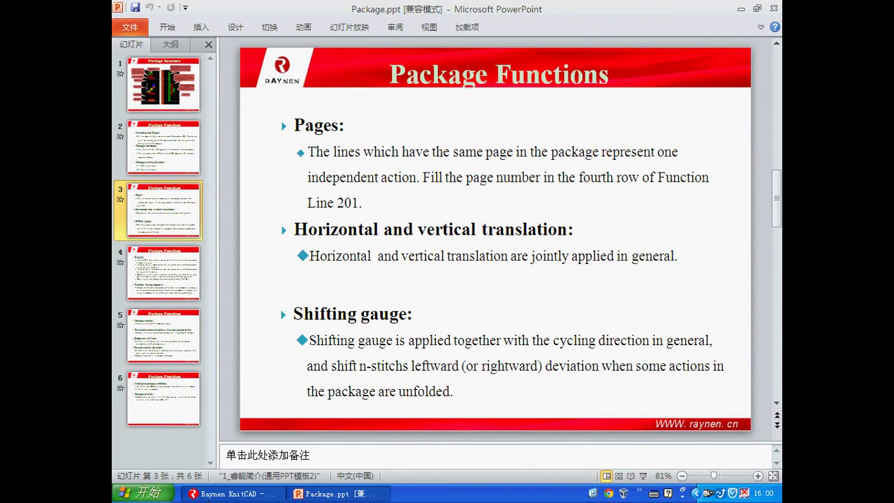
click(210, 495)
click(148, 44)
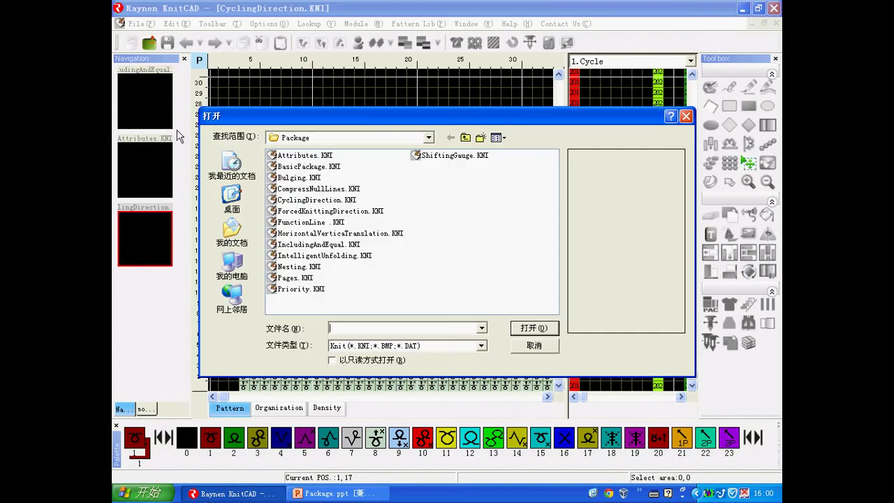
double_click(301, 278)
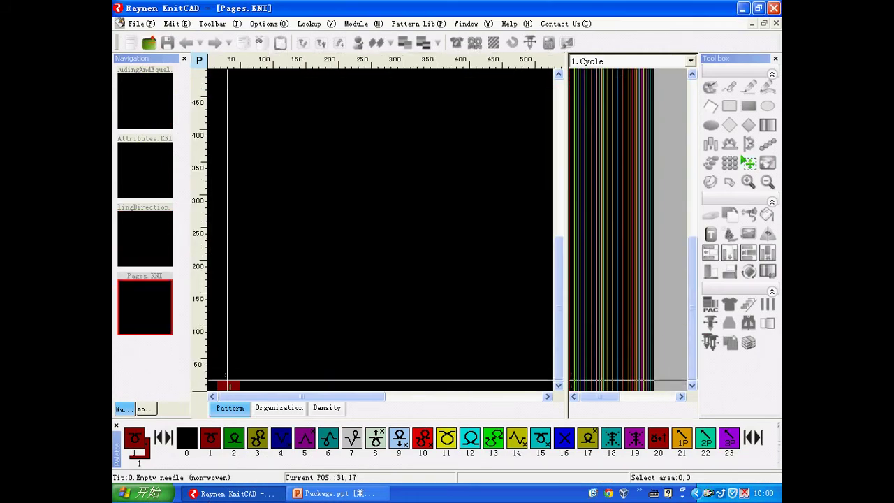
Set the module page of the package line at row 26 to Page 1 in Function Line 201
scroll(225, 374, up, 5)
scroll(583, 265, down, 1)
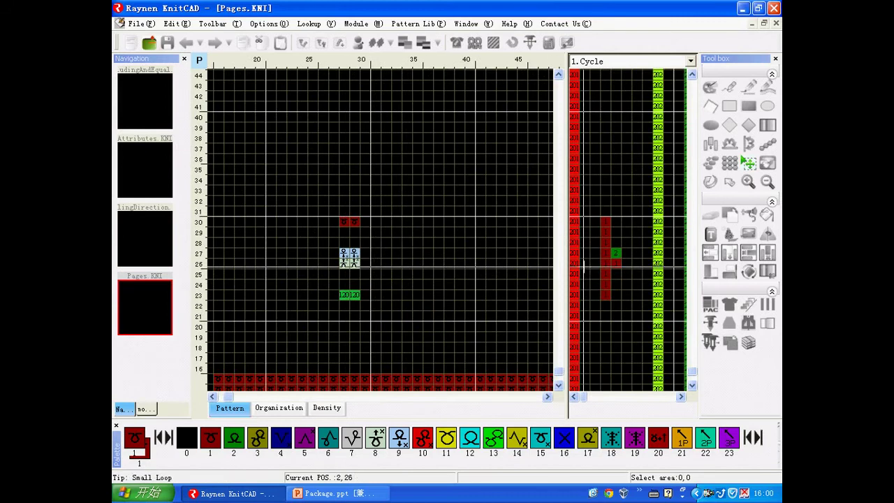
right_click(619, 270)
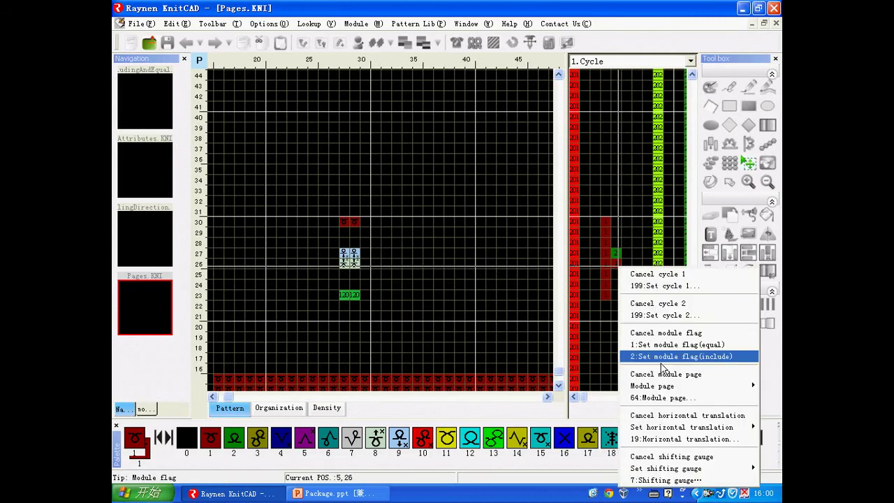
mouse_move(669, 388)
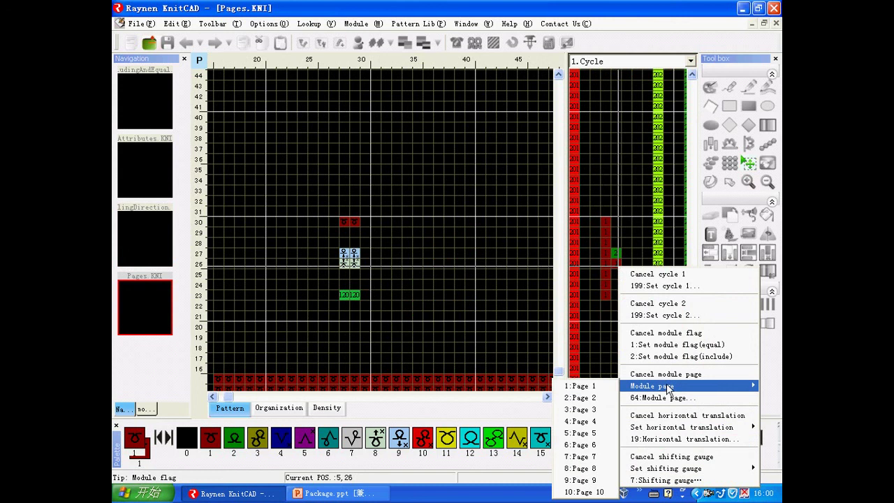
click(601, 389)
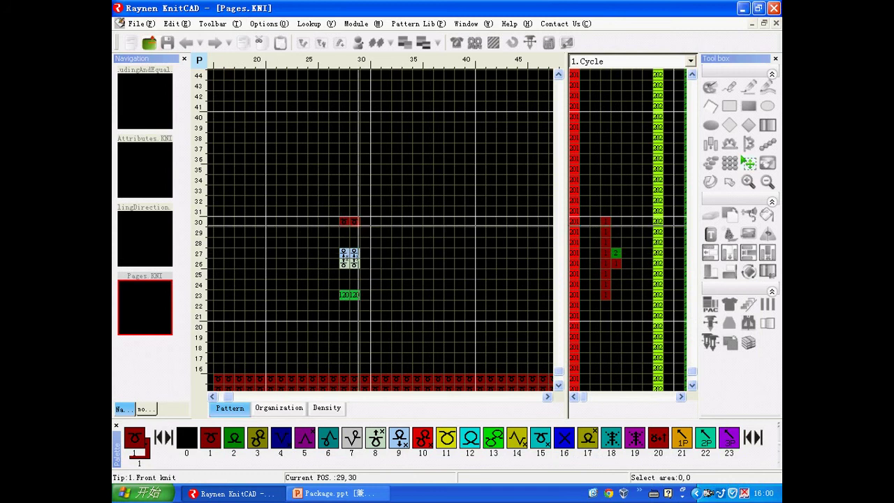
Unfold the packages in Pages.KNI as a test, inspect the stitches placed in columns 35 and 36, and undo the unfolding
scroll(343, 253, down, 2)
scroll(377, 383, up, 2)
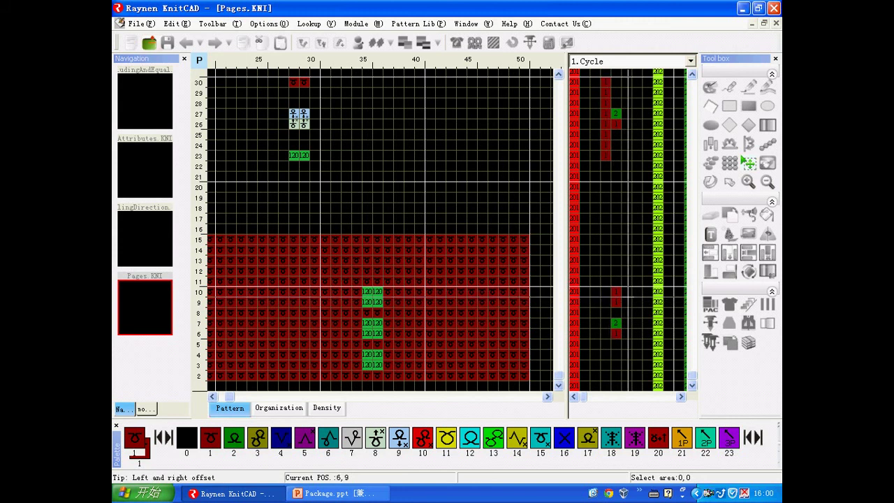
click(729, 304)
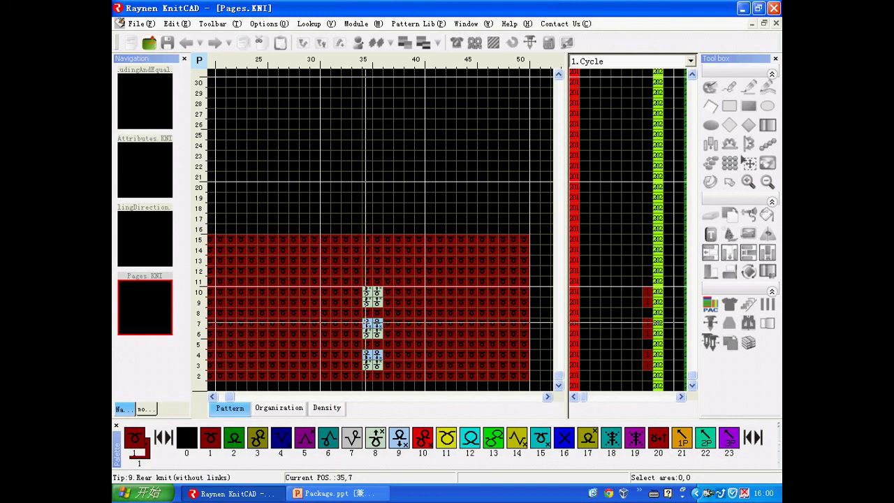
mouse_move(365, 322)
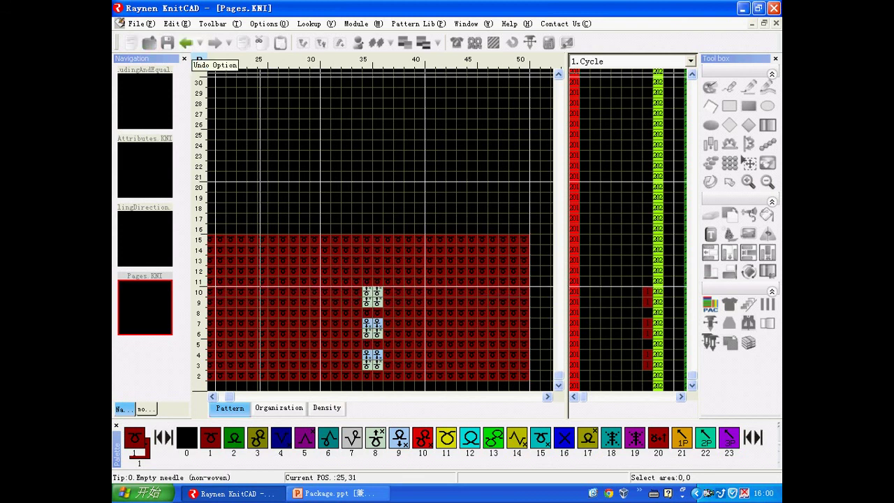
click(186, 42)
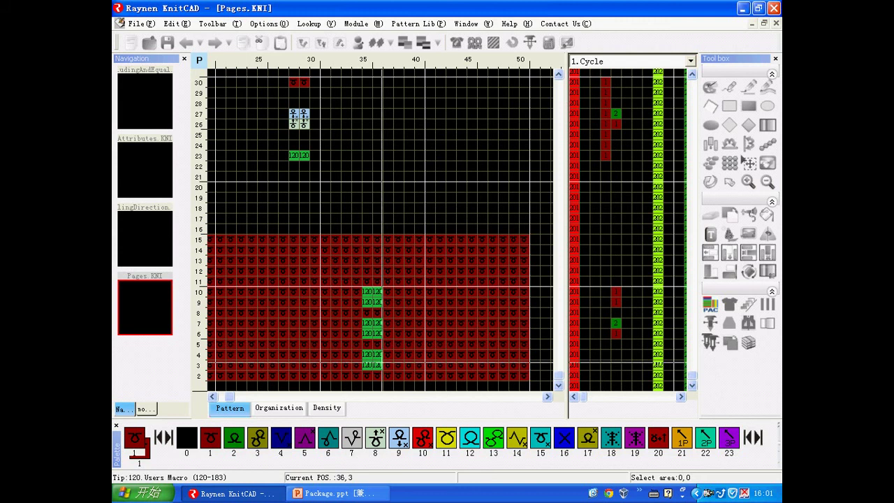
mouse_move(378, 356)
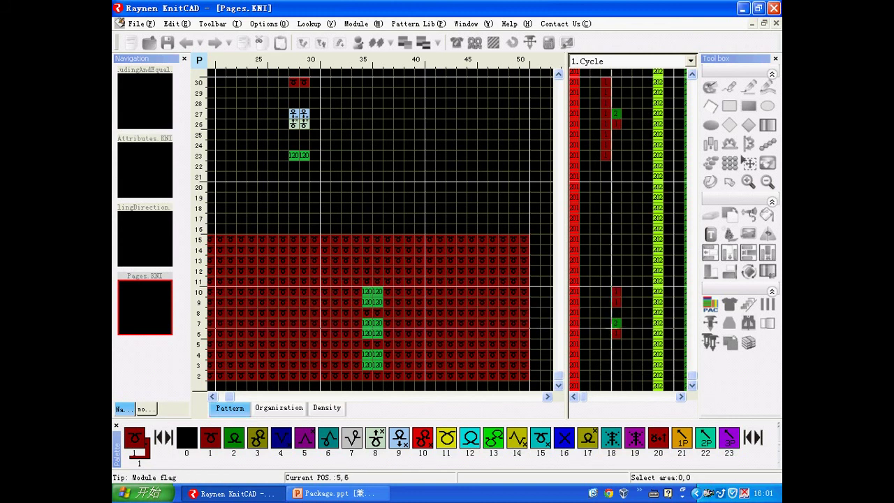
Check the horizontal and vertical translation rule in PowerPoint, return to KnitCAD and open HorizontalVerticaTranslation.KNI
click(329, 493)
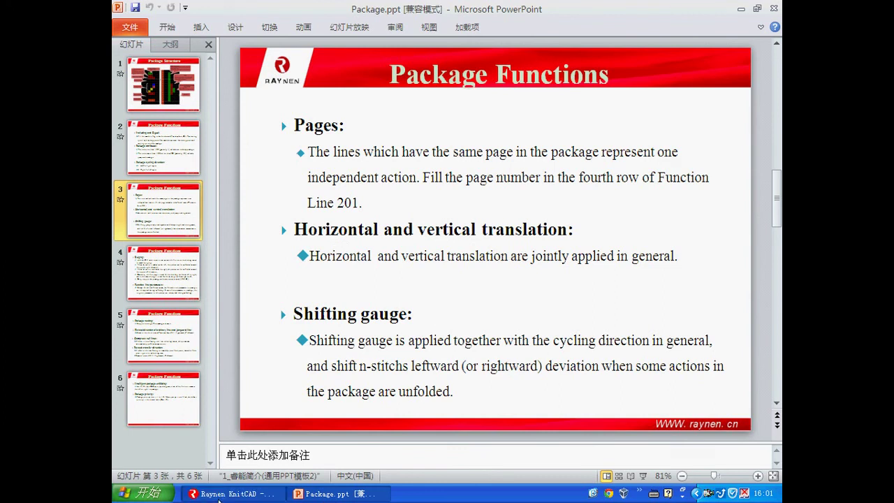
click(218, 497)
click(150, 43)
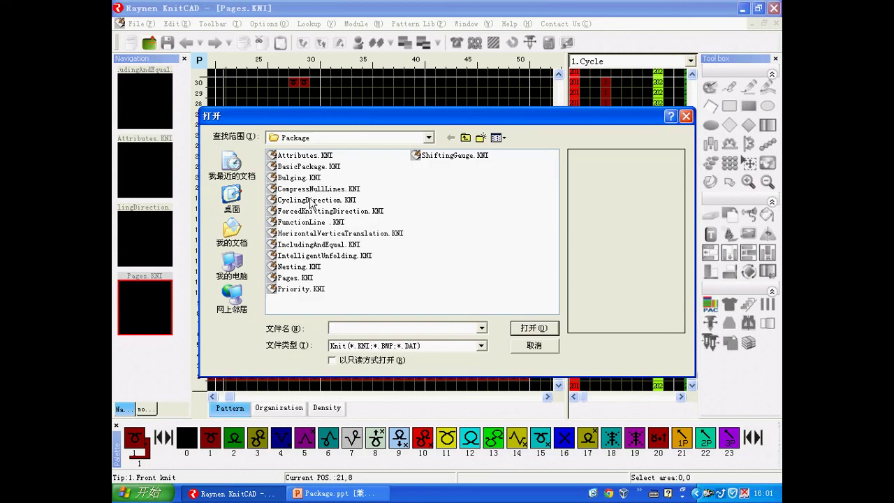
click(309, 231)
click(534, 329)
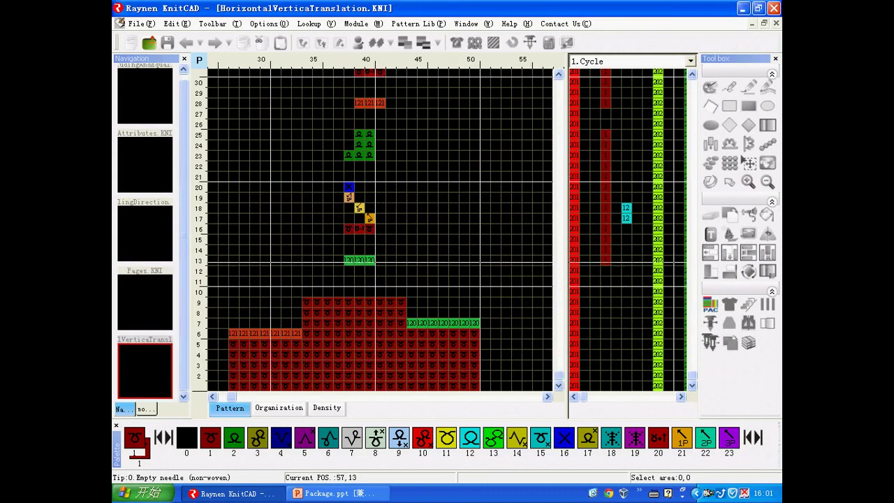
Set the horizontal translation at row 17 to 12 (2 needles leftward) and select the package's 2 by 2 stitch block on rows 17 and 18
click(558, 73)
click(557, 73)
click(558, 74)
click(558, 74)
click(558, 73)
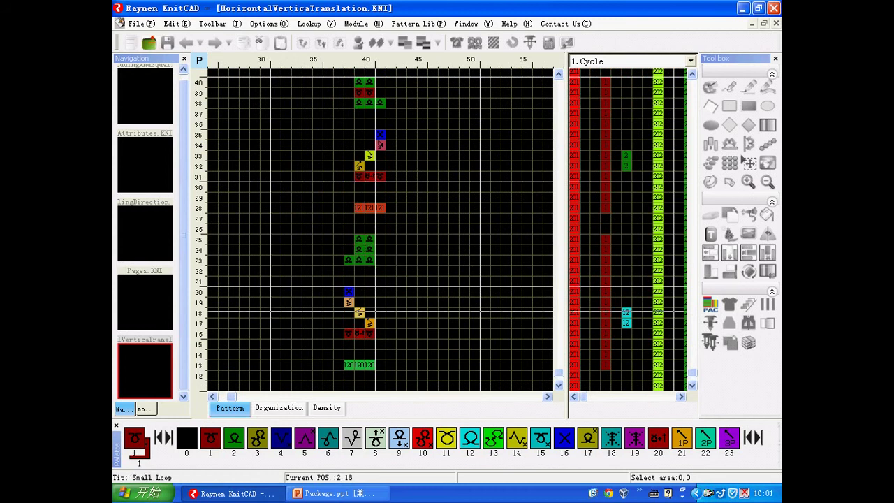
right_click(625, 319)
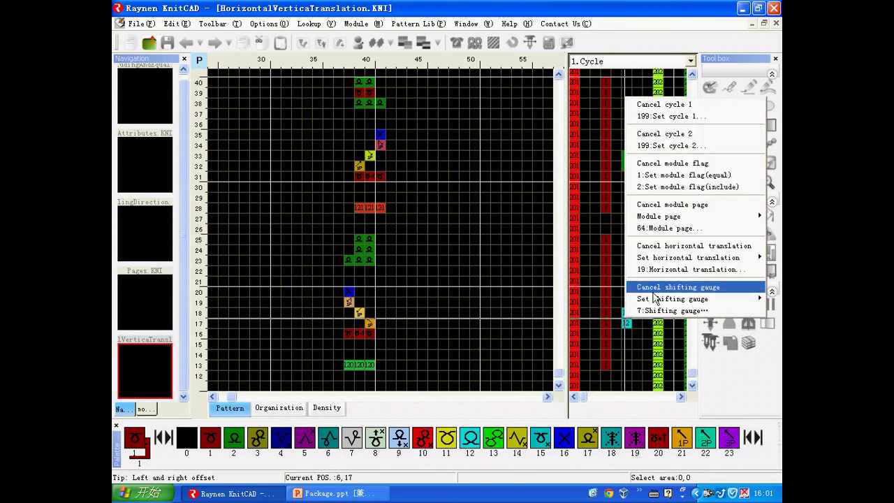
mouse_move(650, 299)
mouse_move(643, 261)
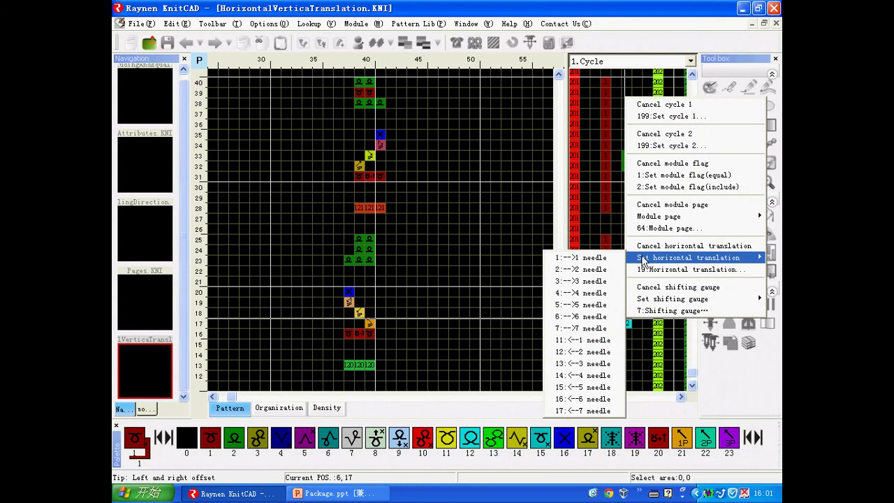
click(578, 353)
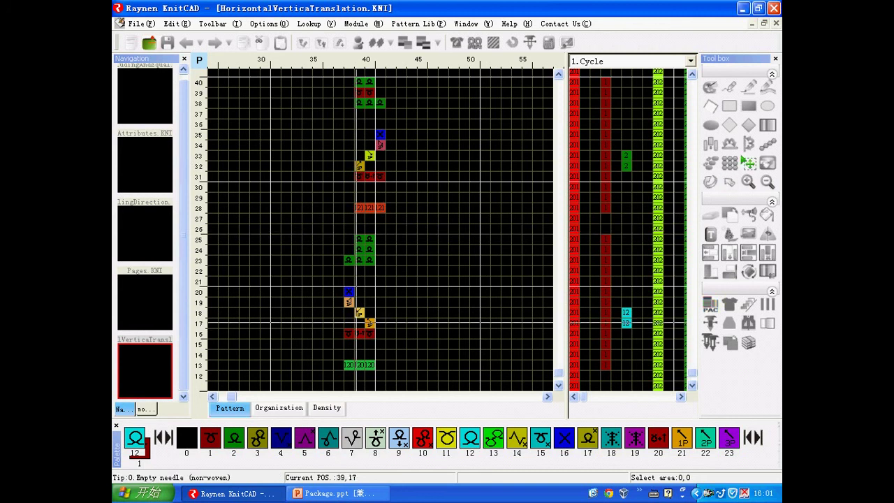
drag(356, 323, 368, 312)
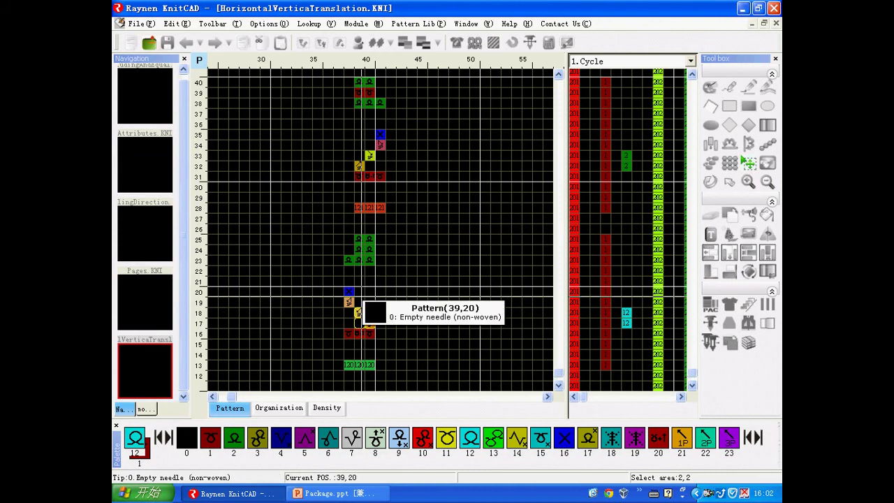
Set the horizontal translation at row 33 to 2 (2 needles rightward) and select the 2 by 2 stitch block on rows 32 and 33
scroll(377, 243, up, 3)
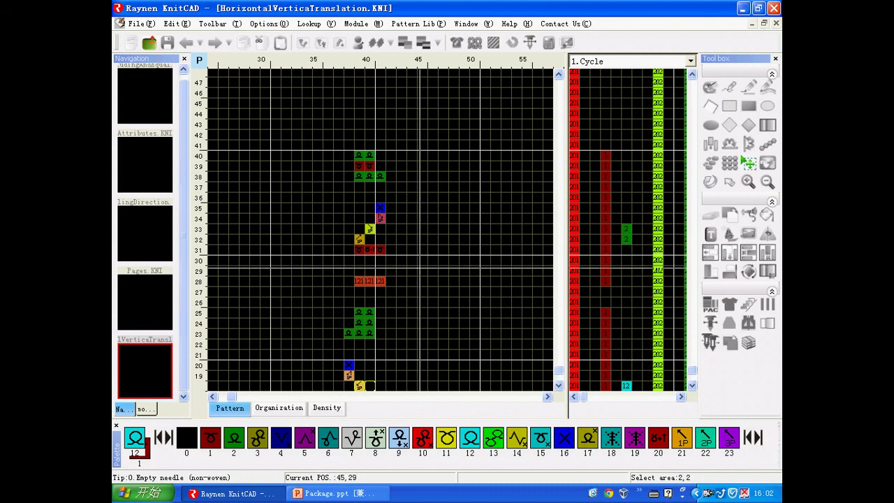
right_click(628, 232)
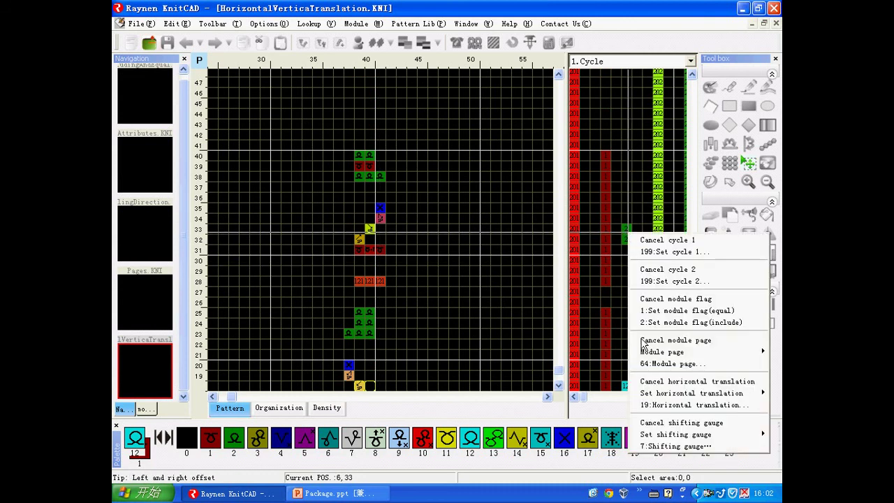
mouse_move(646, 395)
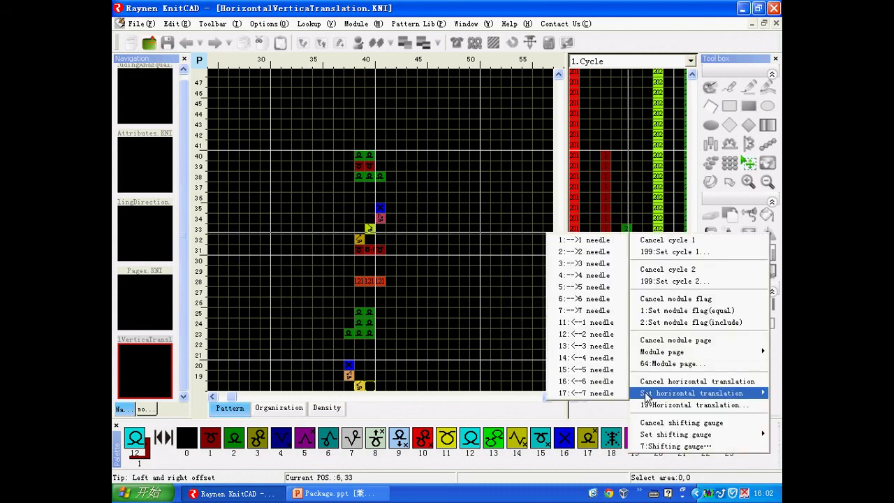
click(574, 252)
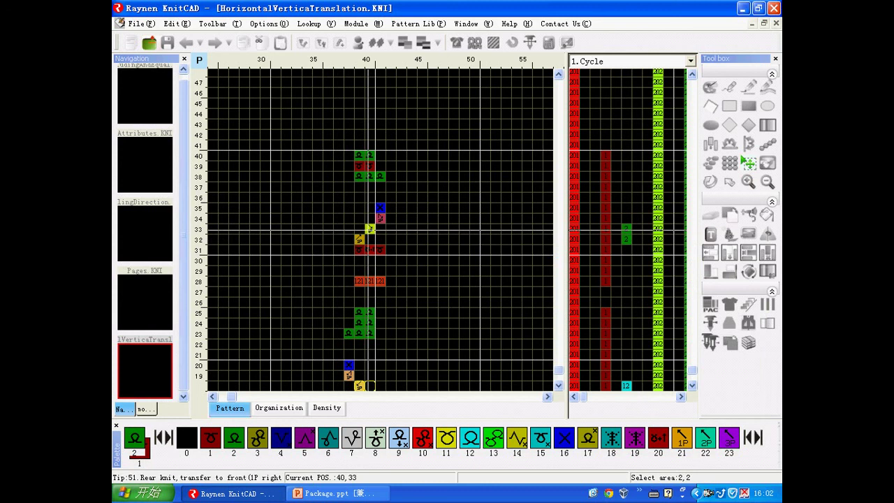
click(748, 164)
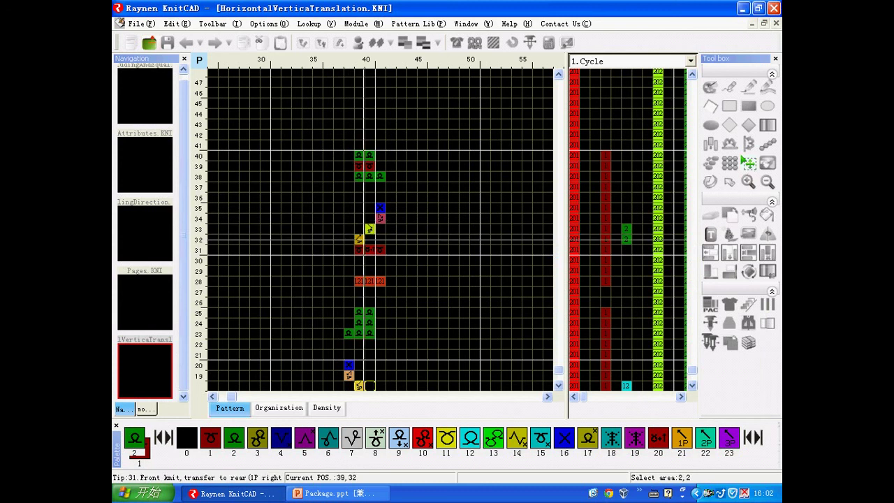
drag(358, 238, 365, 229)
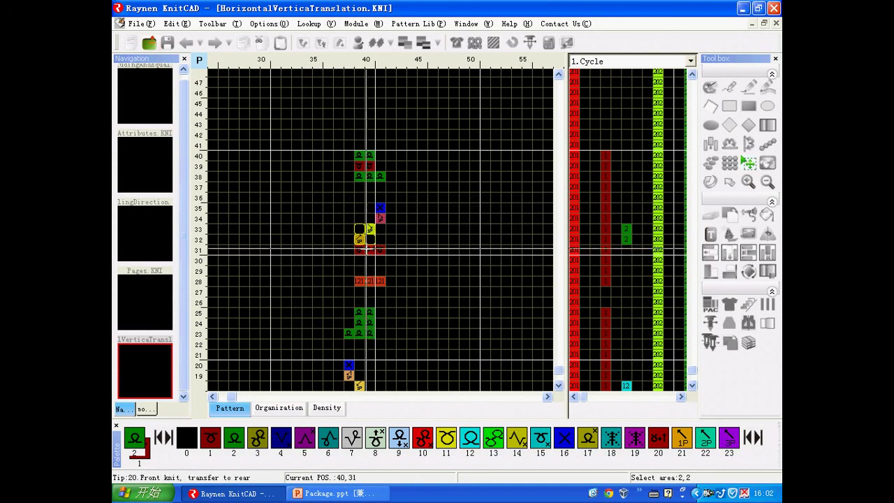
Unfold packages 120 and 121 in the translation pattern as a test, and undo the unfolding
scroll(375, 209, down, 1)
scroll(382, 382, up, 1)
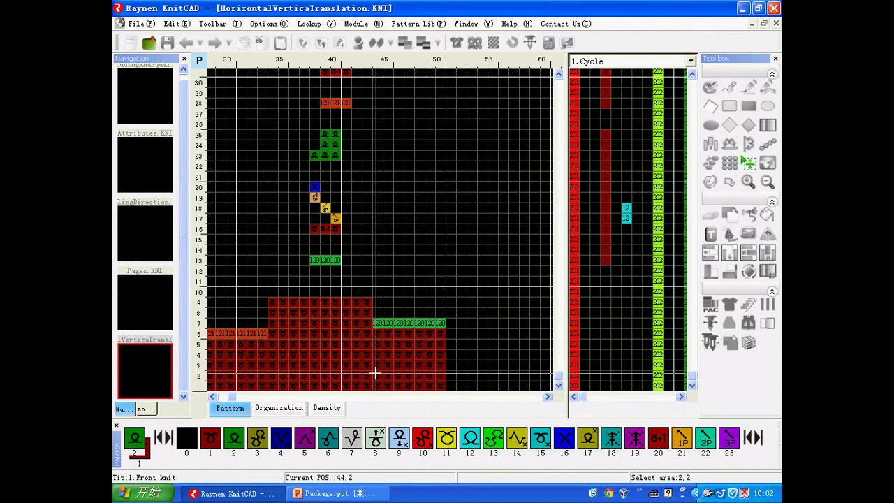
click(214, 398)
click(214, 398)
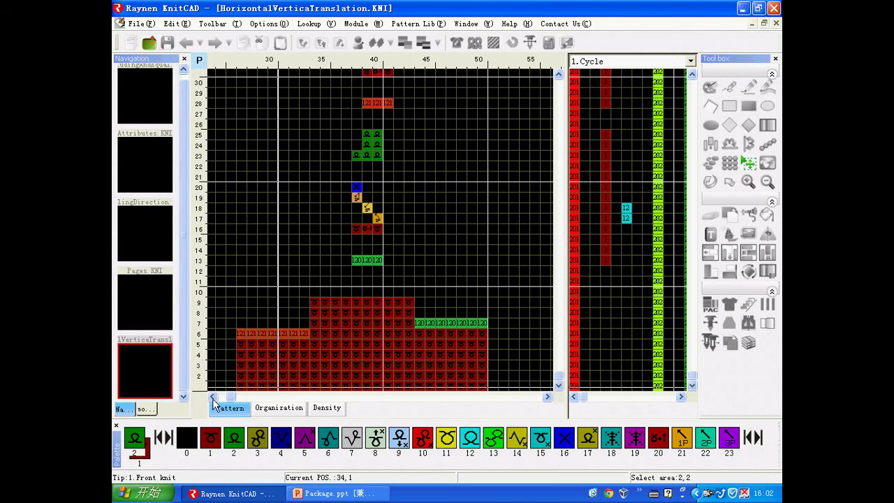
click(709, 303)
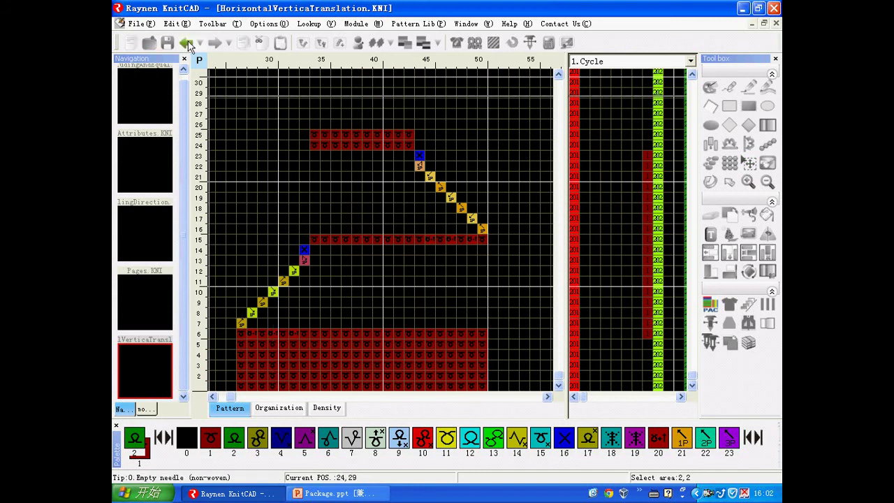
click(186, 43)
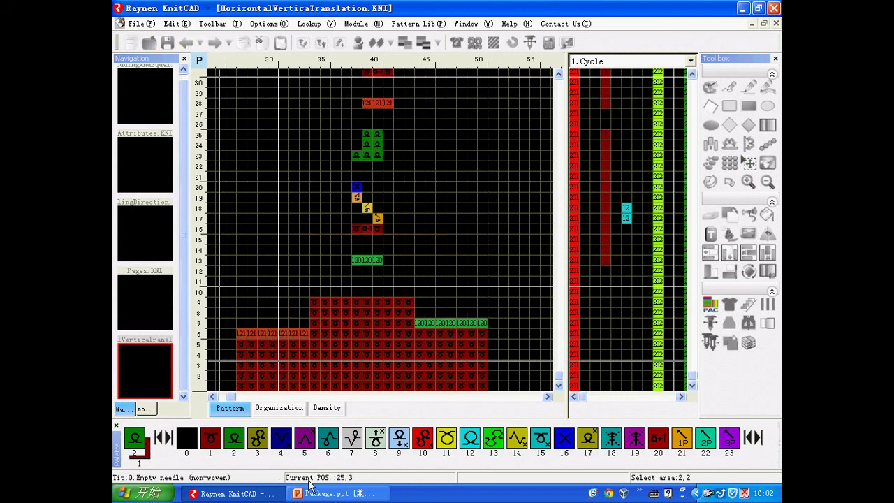
Check the shifting gauge rule in PowerPoint, return to KnitCAD and open ShiftingGauge.KNI
click(331, 493)
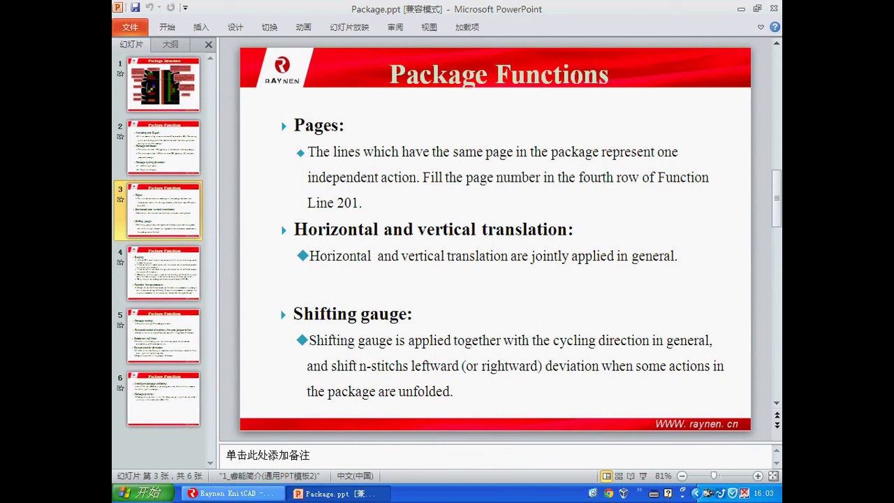
click(234, 493)
click(149, 43)
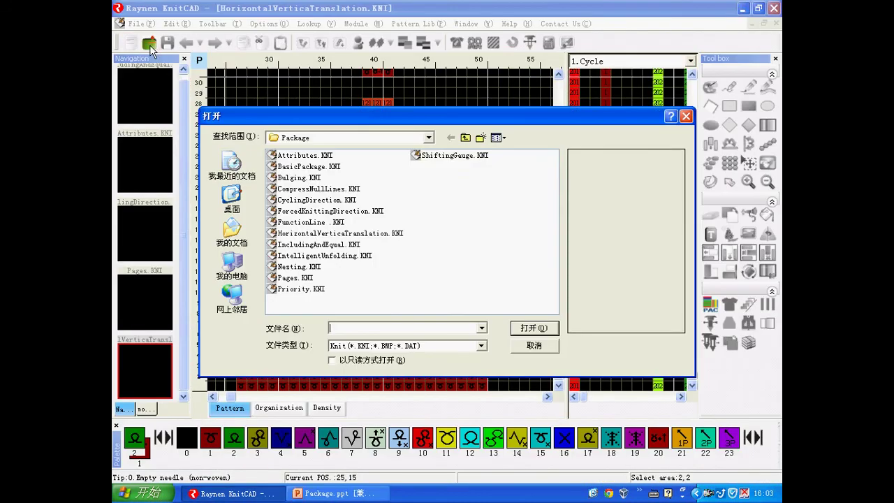
click(446, 155)
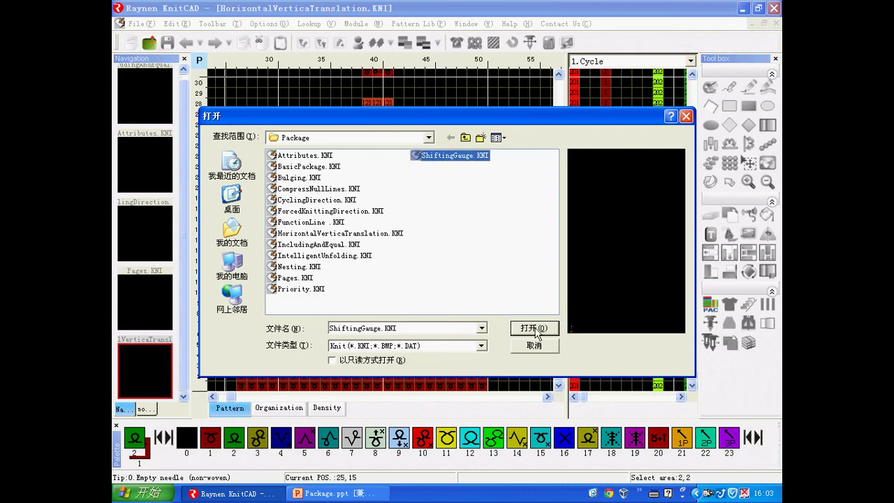
click(535, 328)
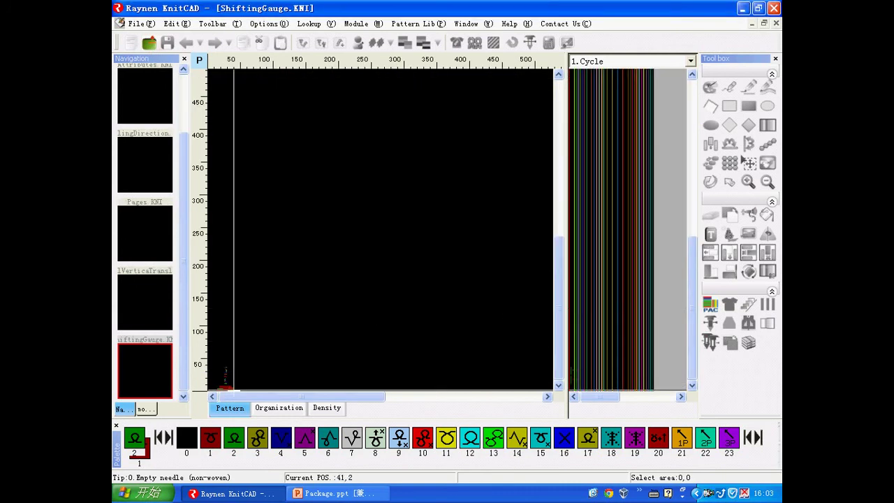
Set the shifting gauge at row 18 to 1 needle and select the 13 by 2 stitch block on rows 18 and 19
scroll(228, 382, up, 3)
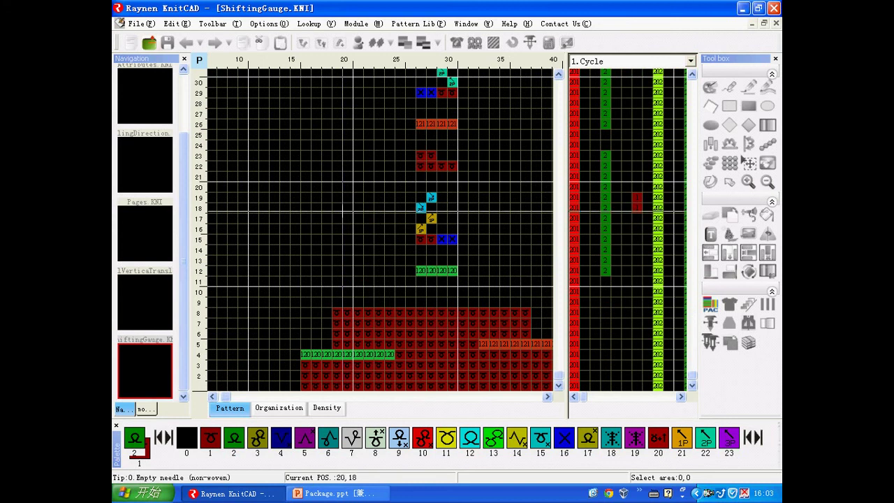
scroll(305, 303, down, 2)
scroll(305, 304, up, 2)
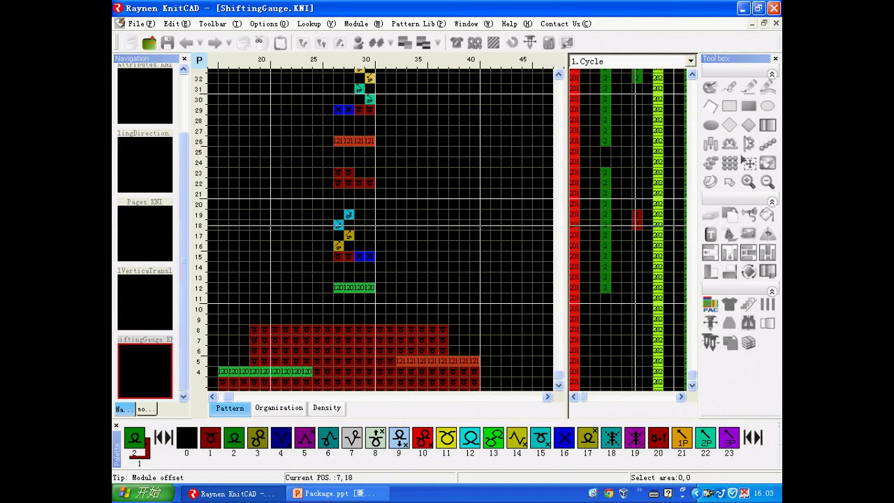
right_click(635, 224)
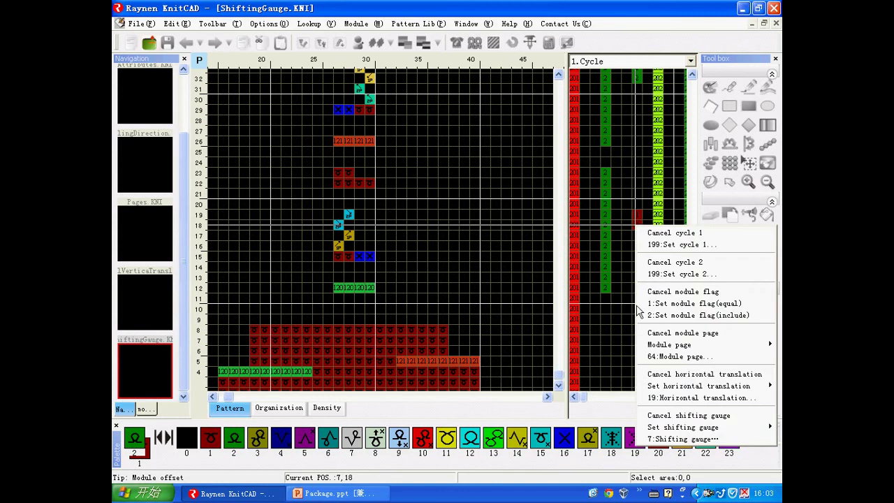
mouse_move(656, 428)
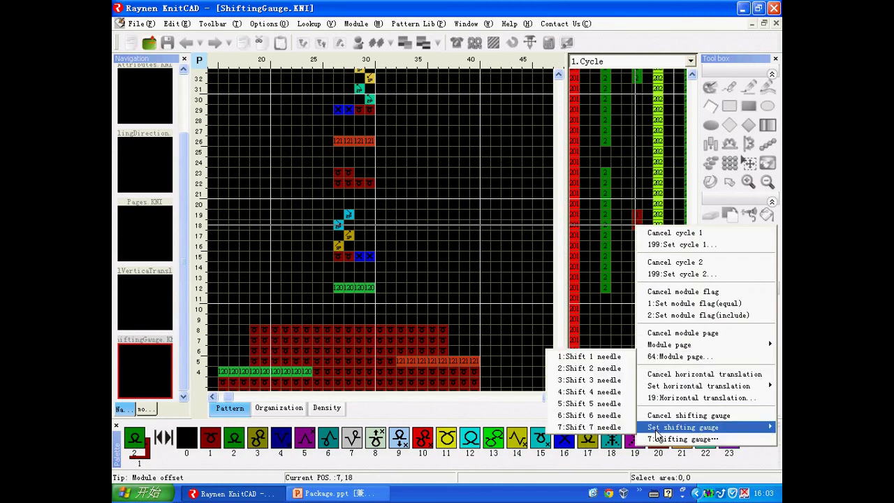
click(597, 357)
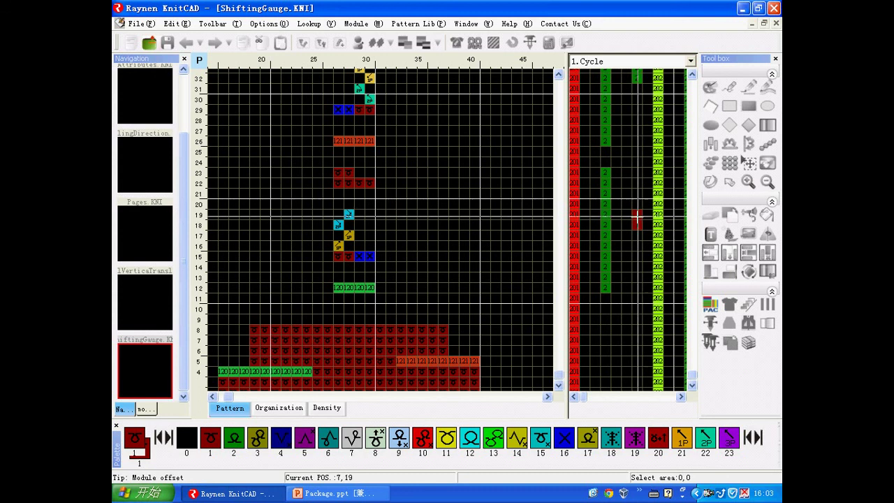
click(747, 163)
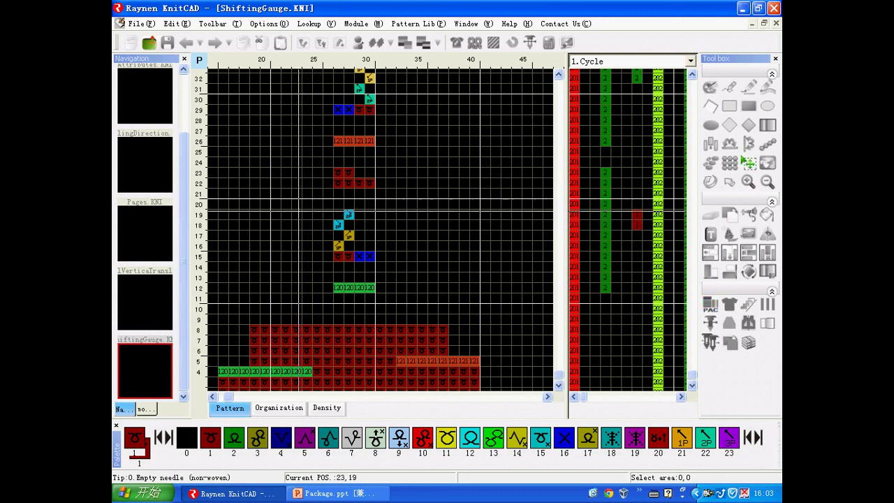
drag(298, 210, 418, 222)
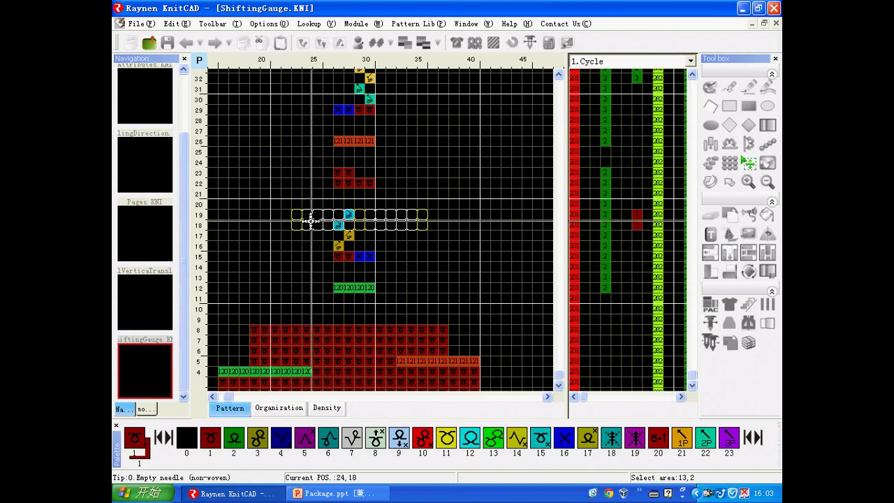
drag(304, 220, 429, 229)
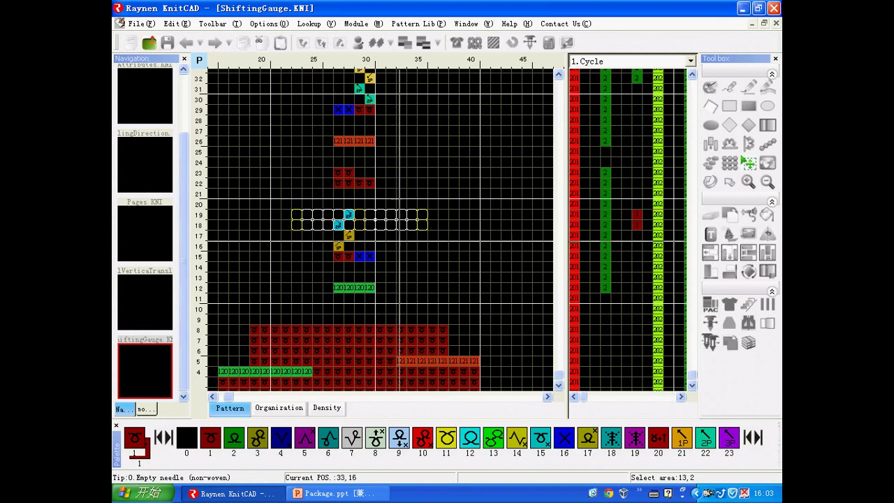
Select the 7 by 2 stitch block on rows 32 and 33 of package 121, beside its shifting gauge setting
scroll(398, 226, up, 3)
scroll(396, 225, up, 2)
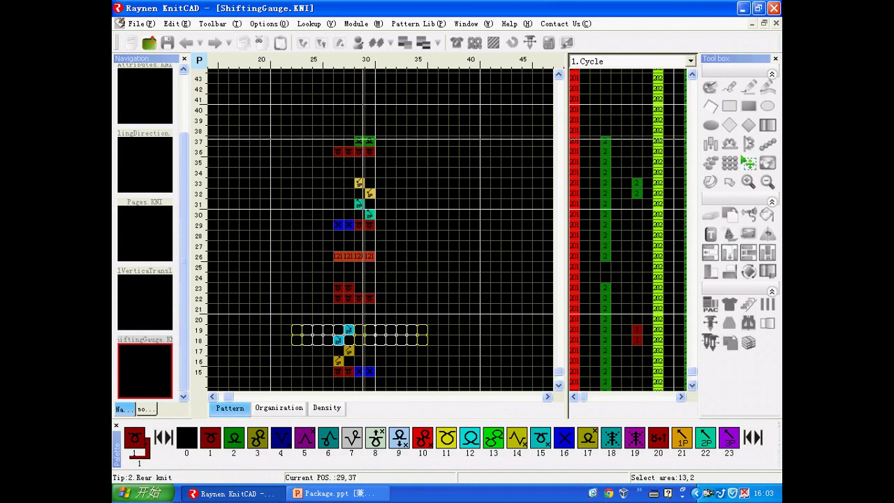
mouse_move(364, 141)
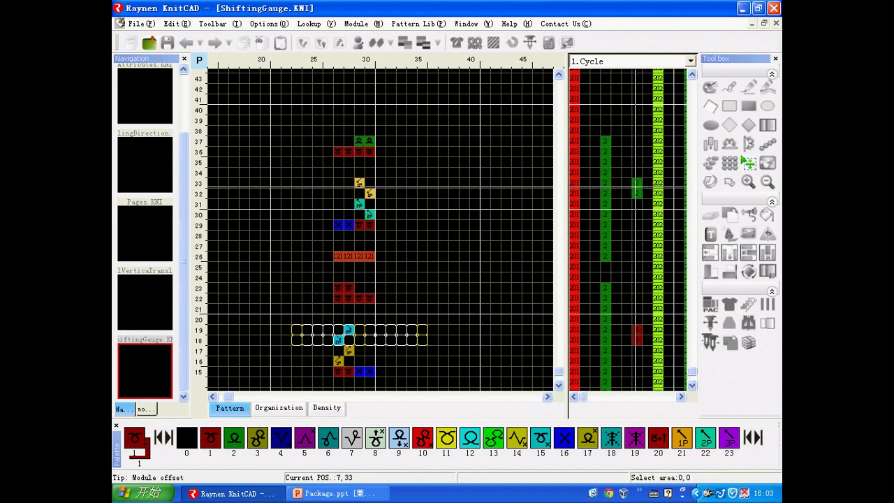
mouse_move(635, 187)
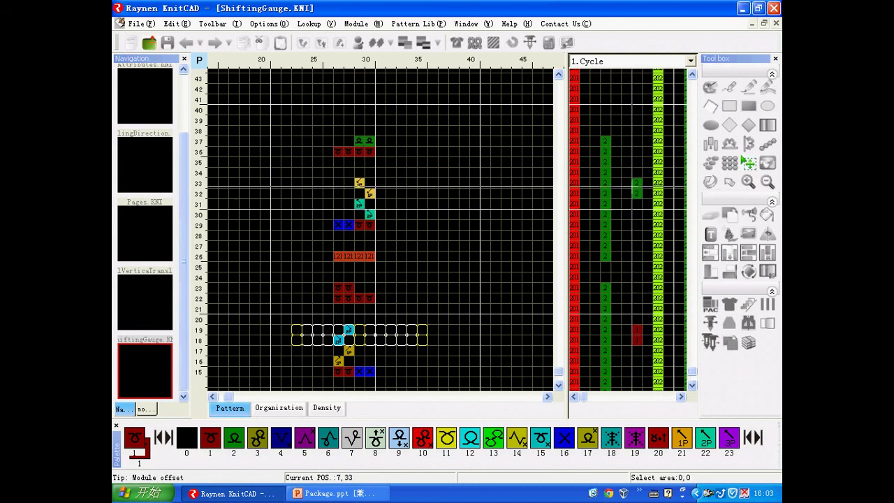
drag(338, 187, 402, 195)
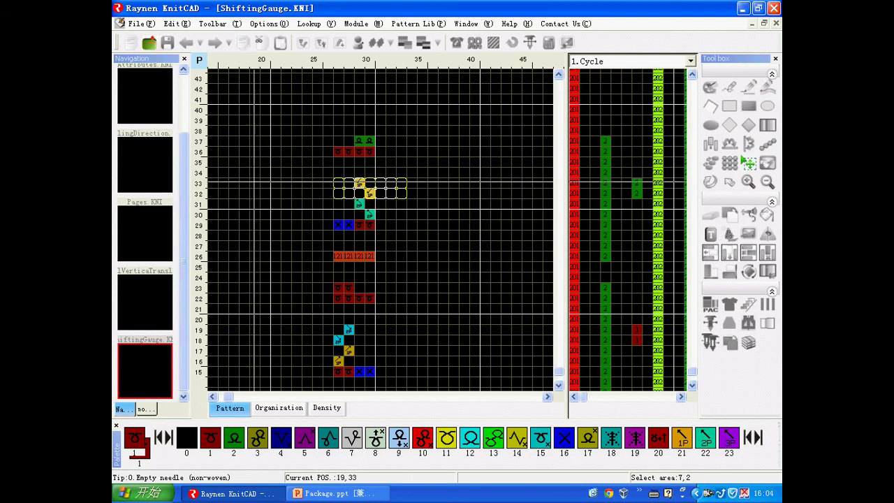
Unfold packages 120 and 121 as a test, select the shifted stitches on rows 7–8 and 12–13, and undo the unfolding
scroll(289, 135, down, 5)
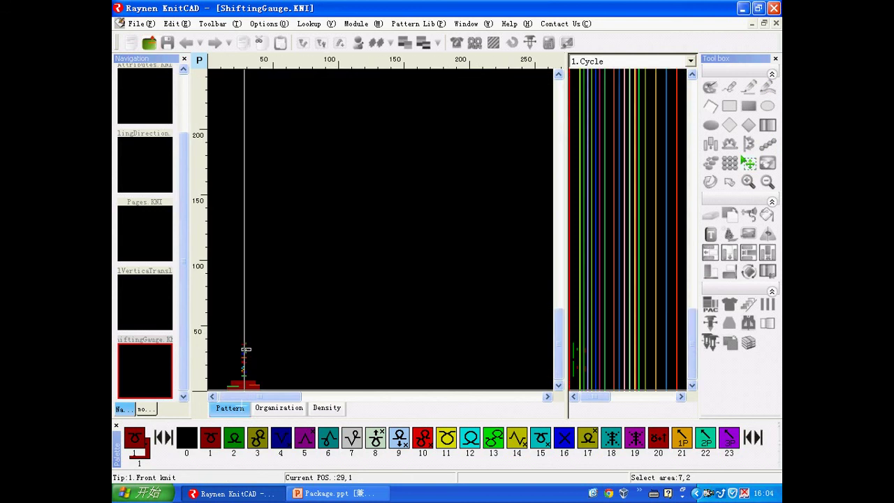
scroll(246, 348, up, 5)
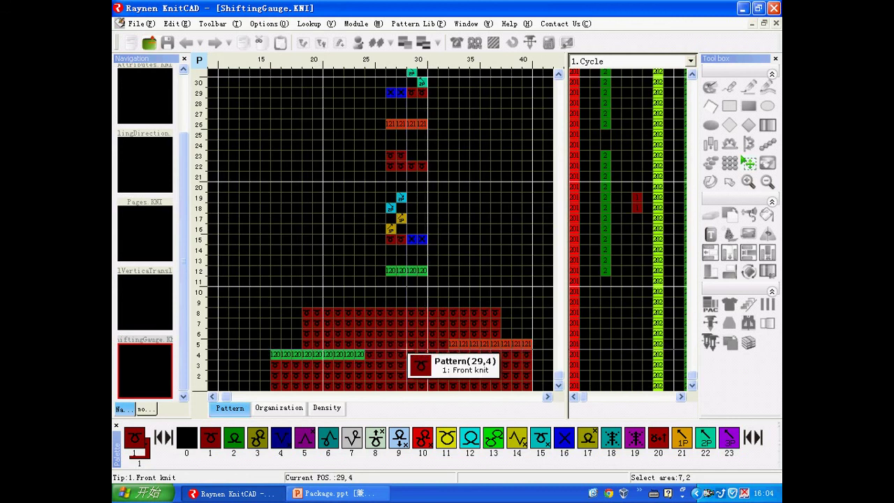
click(713, 312)
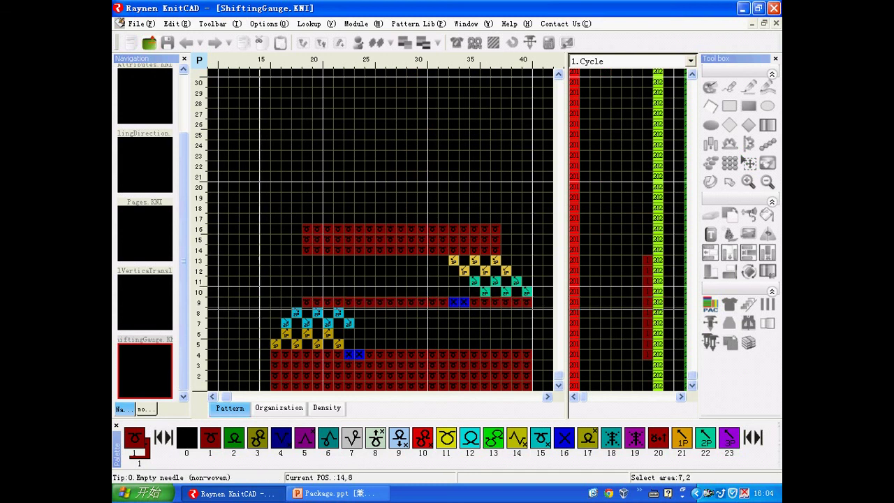
drag(255, 312, 391, 323)
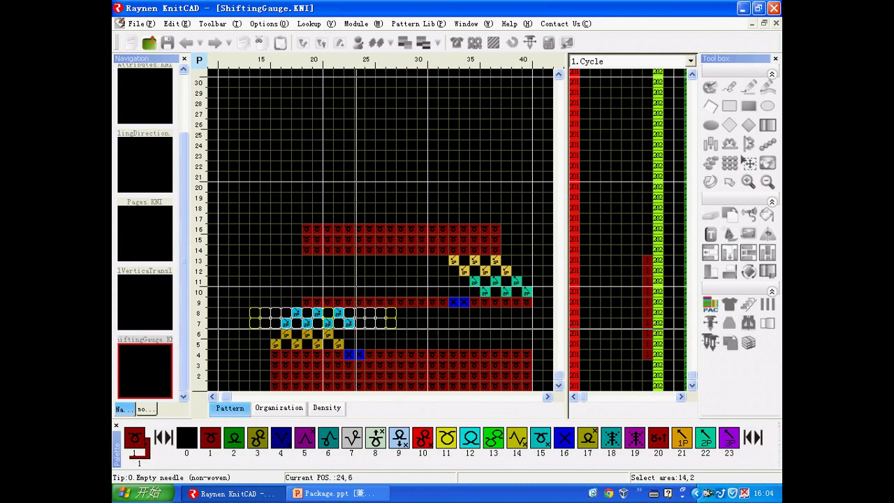
drag(447, 261, 517, 268)
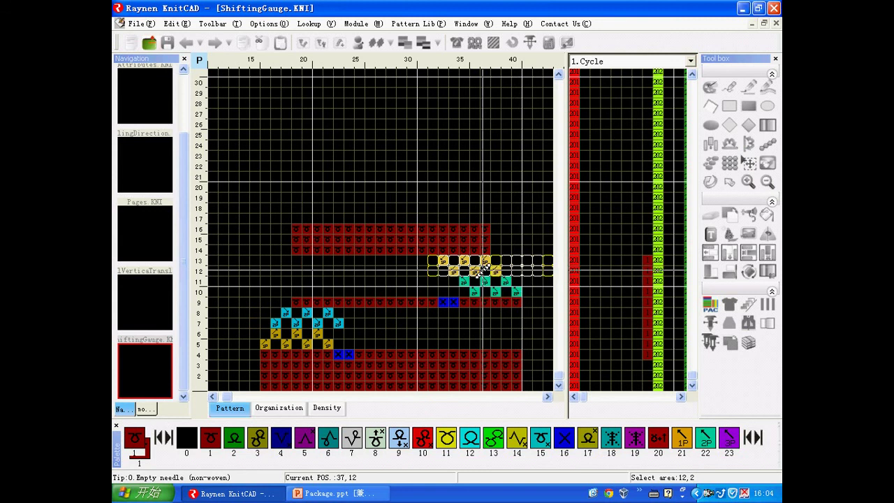
click(199, 60)
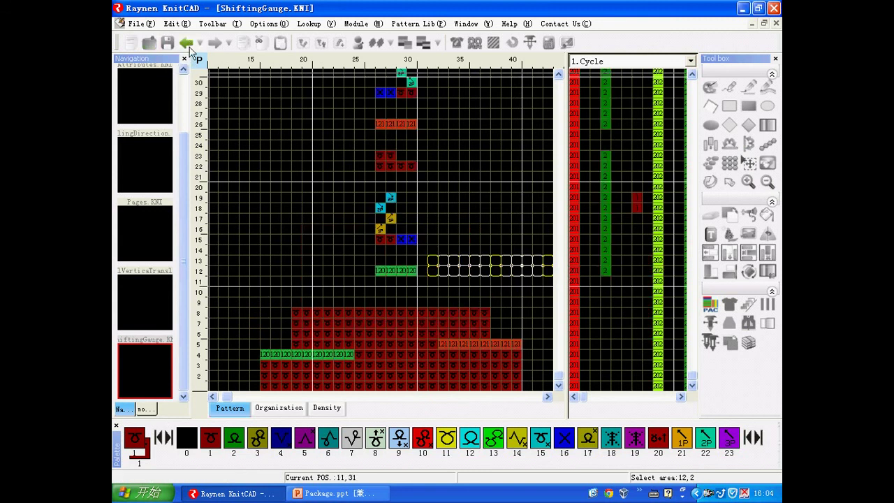
Check the bulging rules in PowerPoint, return to KnitCAD and open Bulging.KNI
click(333, 493)
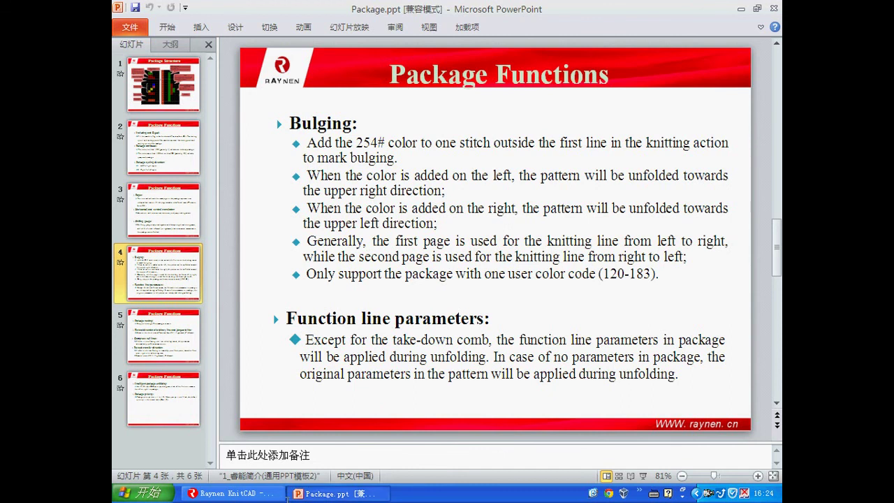
click(283, 494)
click(150, 43)
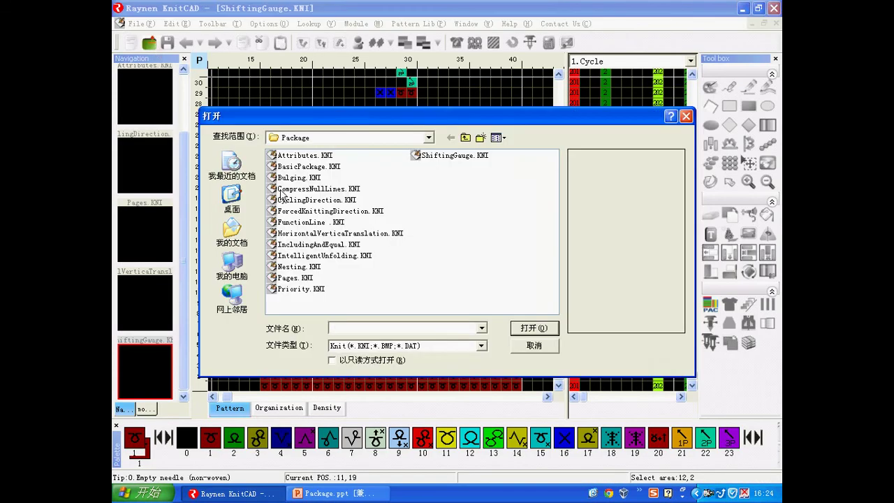
click(297, 177)
click(534, 327)
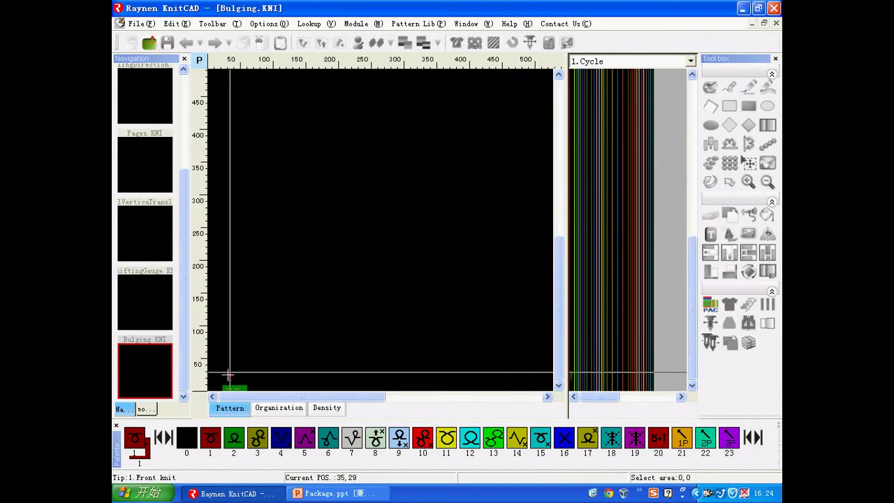
Examine the package's bulging marks beside the knit block at rows 20 and 25, along with the page numbers of those rows
ctrl+scroll(264, 363, up, 2)
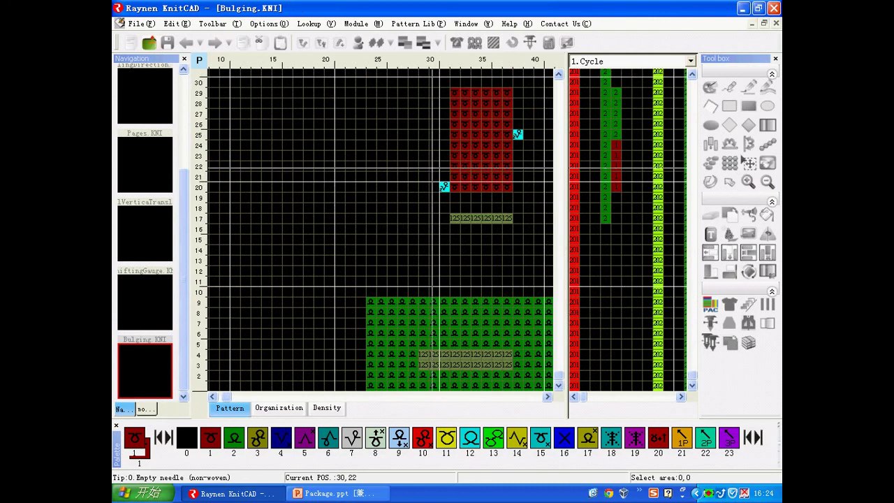
click(558, 74)
click(559, 74)
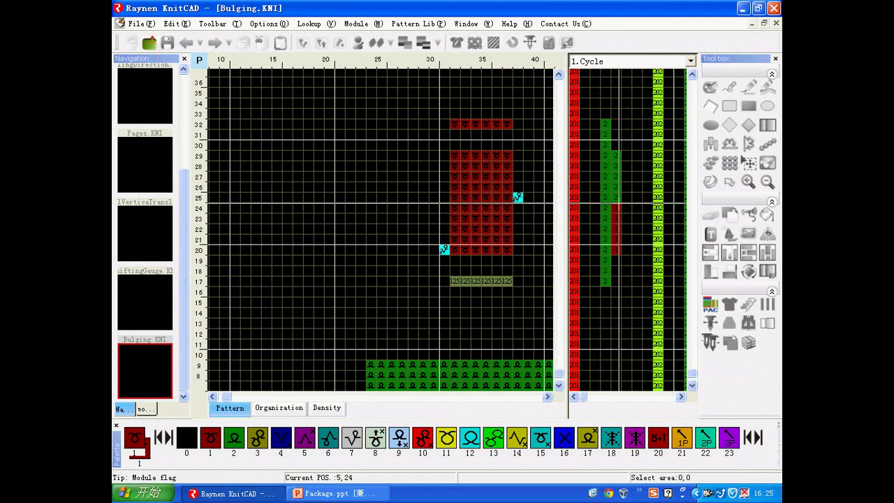
mouse_move(444, 249)
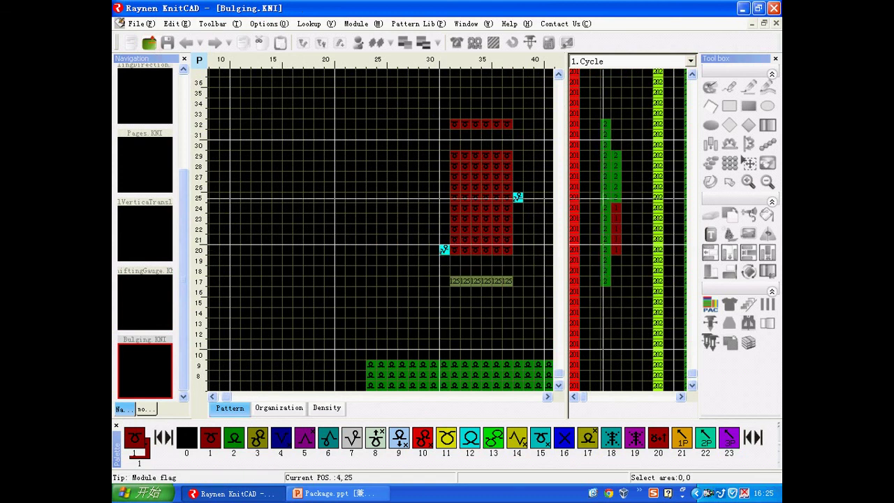
mouse_move(517, 197)
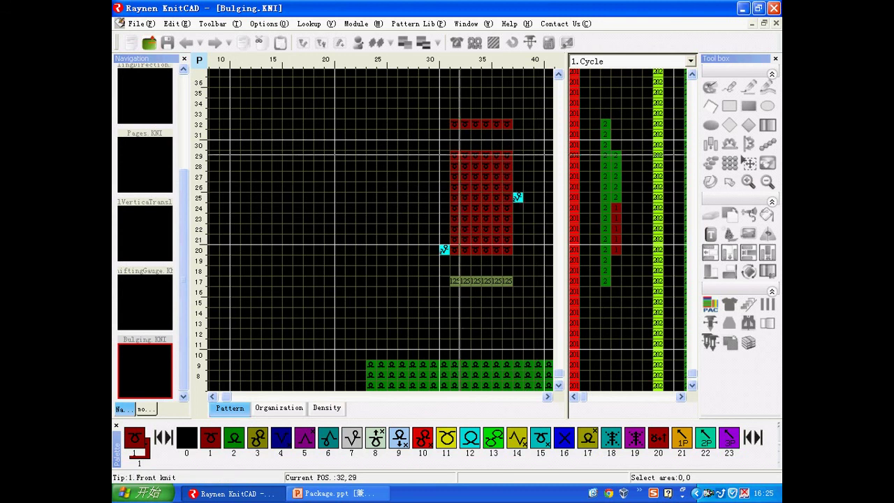
Unfold package 125 in the bulging pattern as a test, and undo the unfolding
ctrl+scroll(438, 134, down, 2)
ctrl+scroll(427, 386, up, 2)
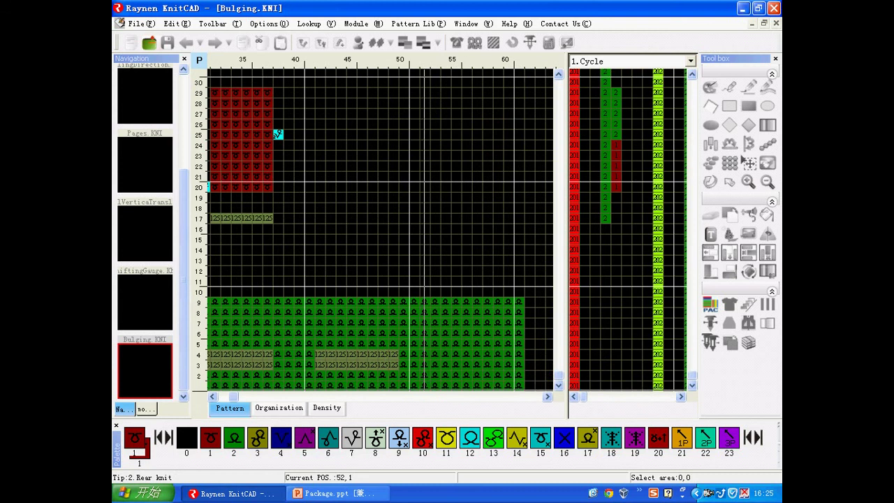
click(213, 397)
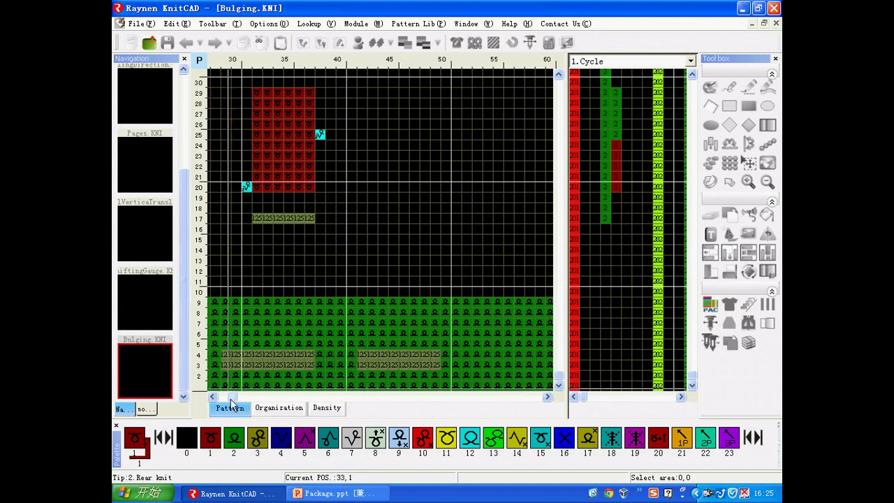
click(718, 310)
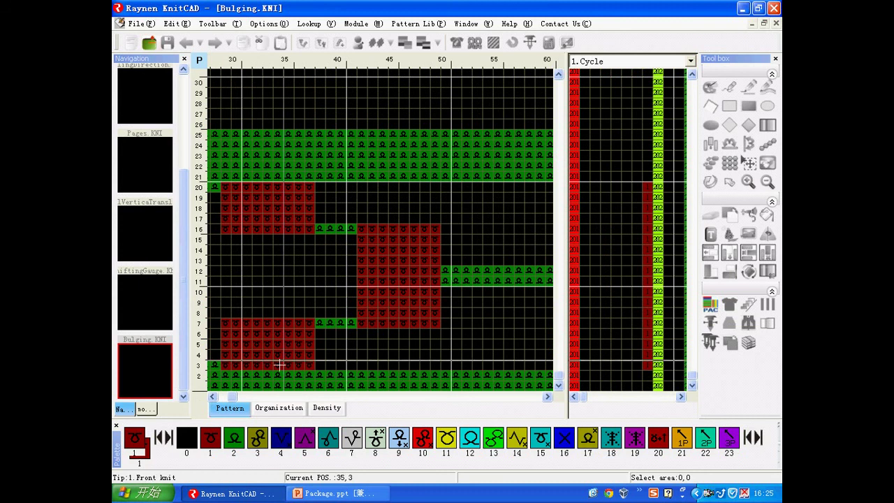
click(212, 397)
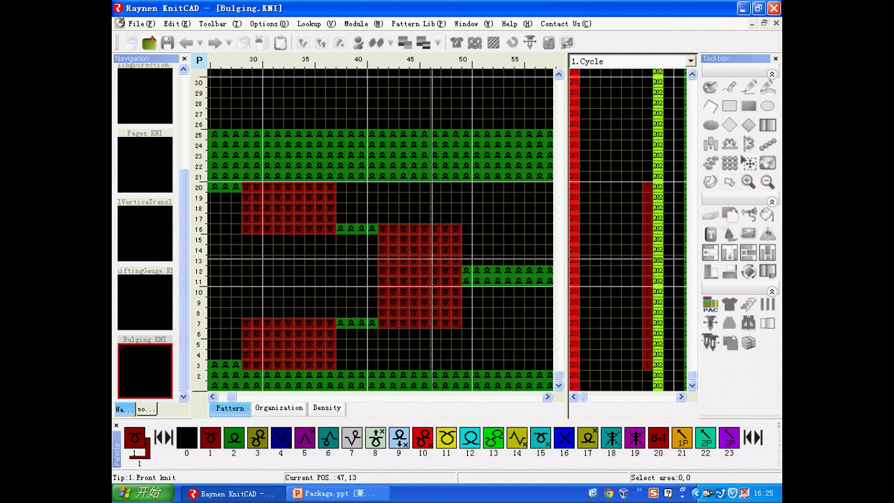
click(187, 43)
Check the function line parameters rule in PowerPoint, return to KnitCAD and open the FunctionLine pattern file
click(332, 493)
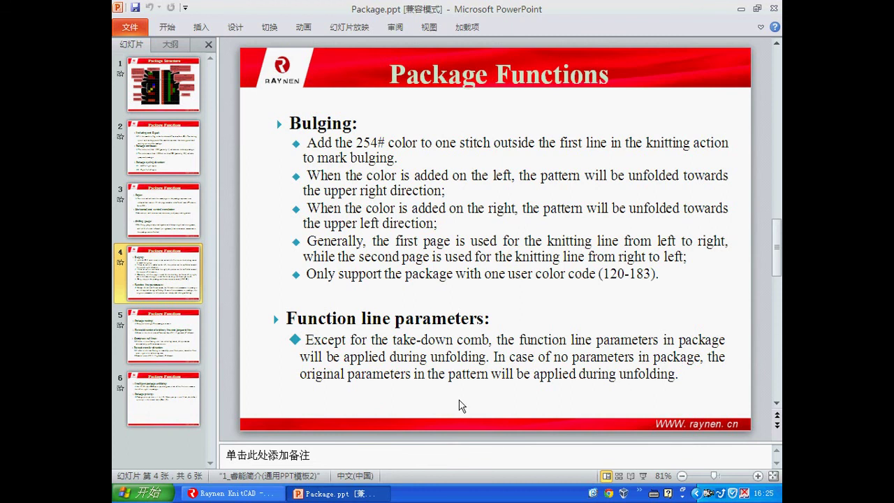
click(230, 493)
click(149, 44)
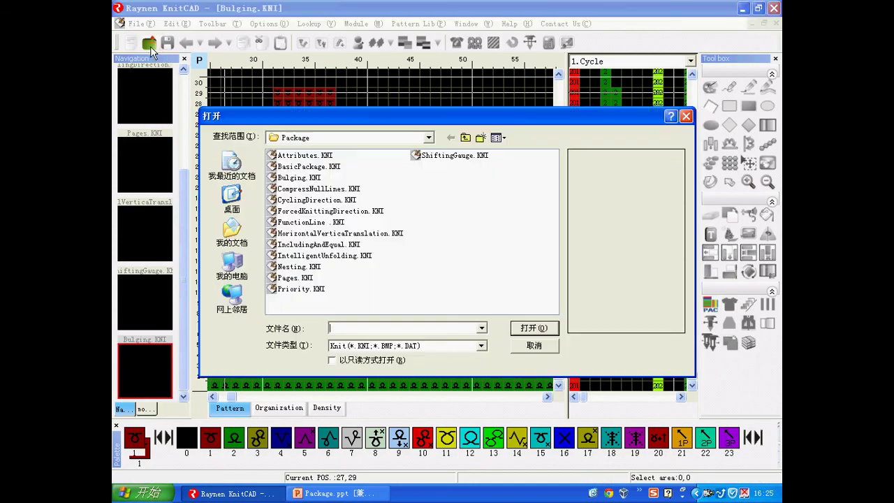
click(316, 211)
click(312, 233)
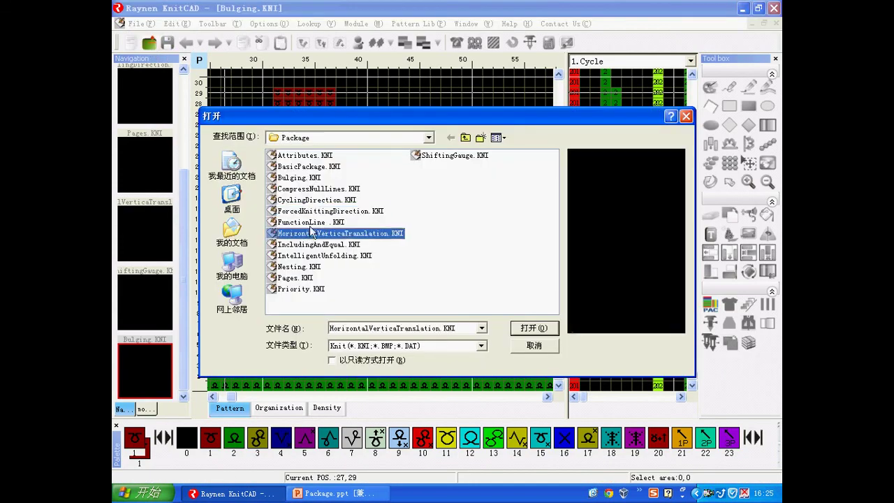
click(312, 223)
click(538, 331)
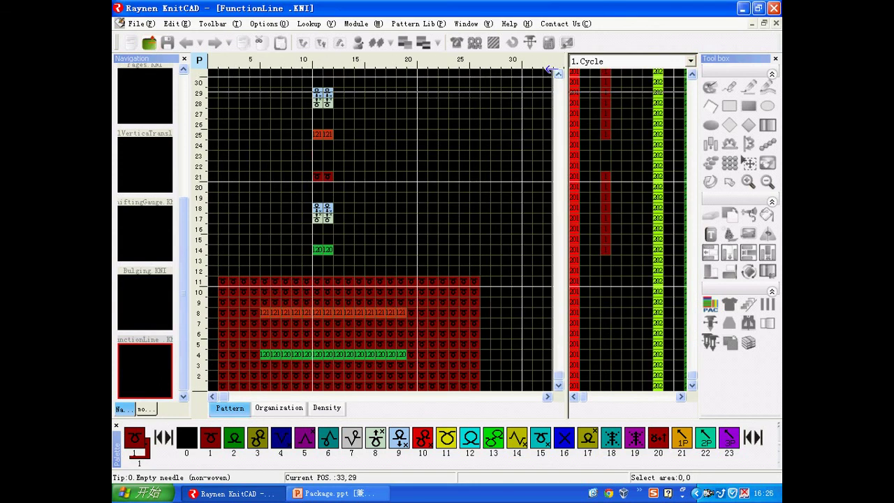
Show the 15.Yarn(1st) function line beside the pattern and unfold packages 120 and 121
scroll(551, 65, up, 2)
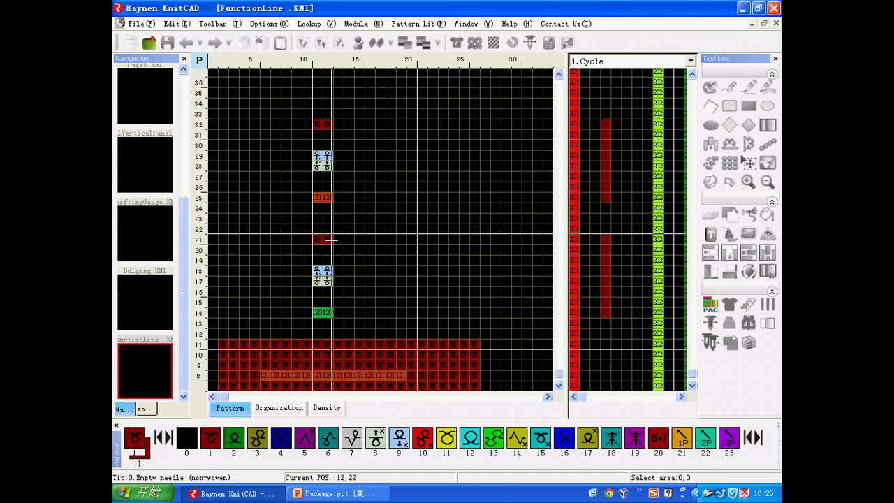
click(632, 60)
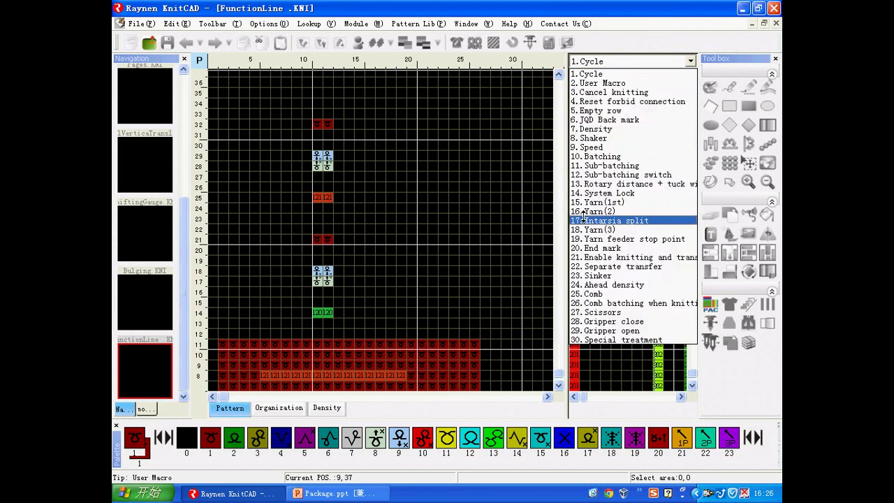
click(600, 199)
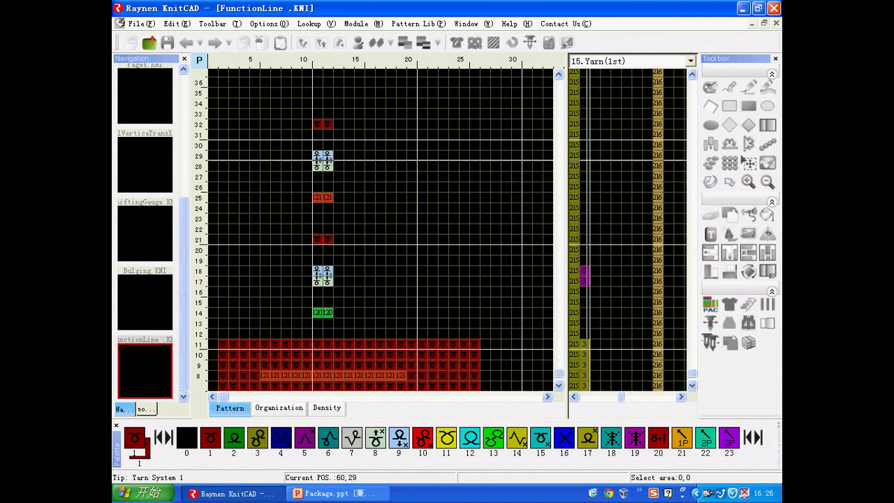
scroll(318, 313, down, 3)
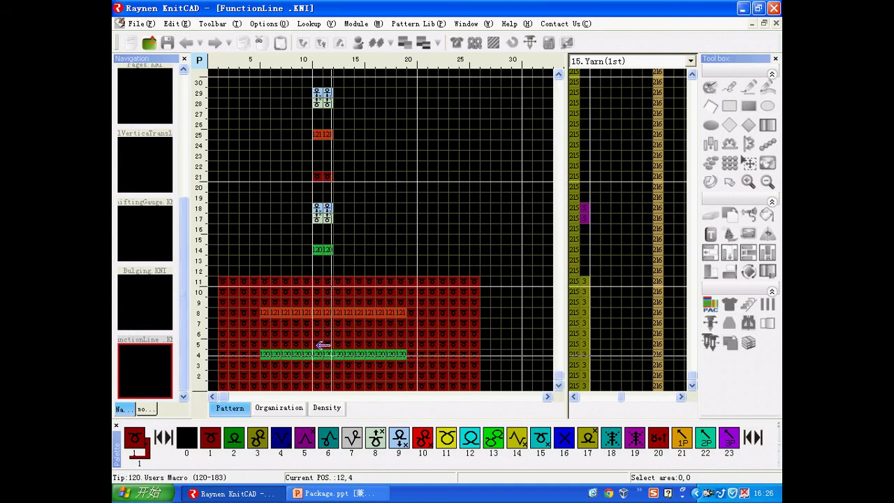
click(709, 305)
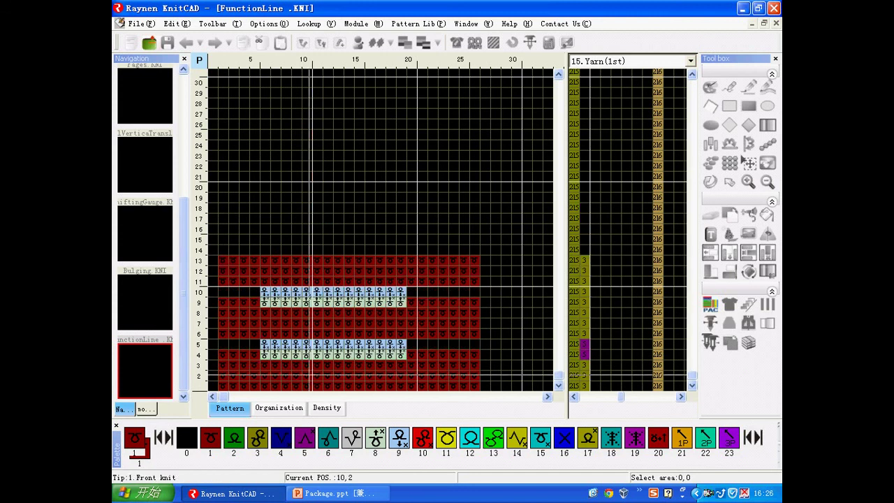